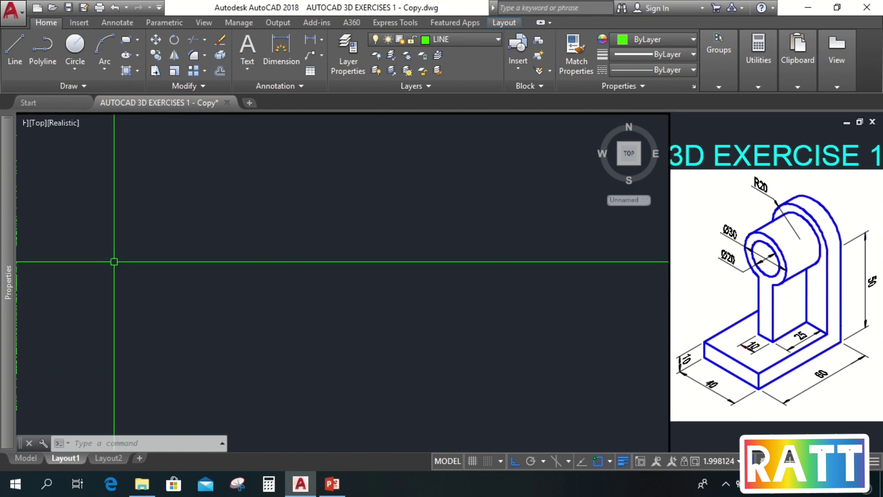
Change the empty Realistic viewport from Top to the Front view using -VIEW with the F option.
{"action": "left_click", "coordinate": [38, 124]}
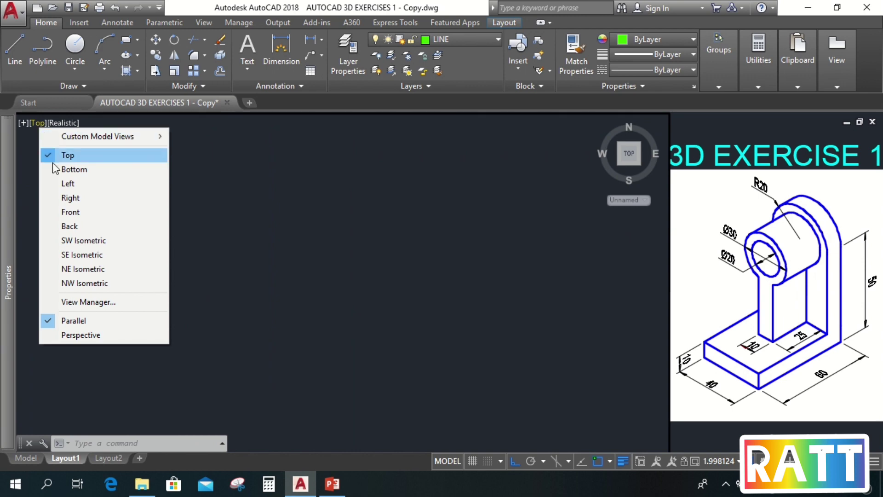
{"action": "left_click", "coordinate": [68, 212]}
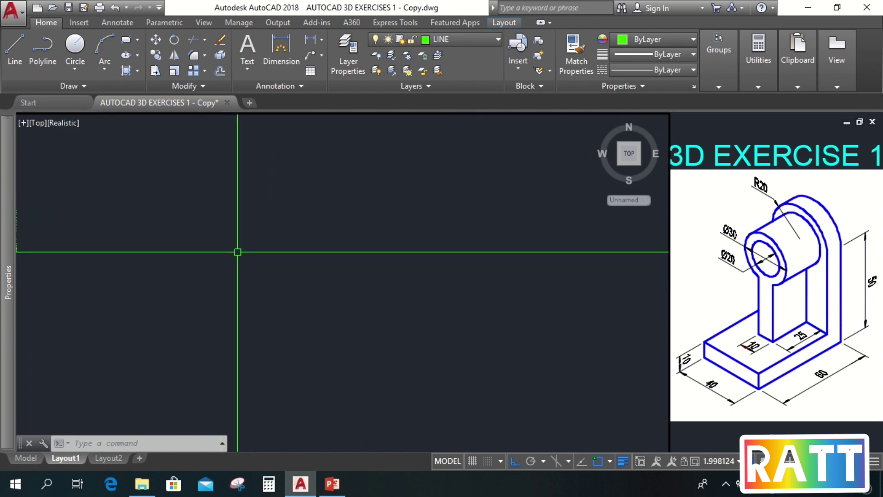
{"action": "type", "text": "-V"}
{"action": "key", "text": "Return"}
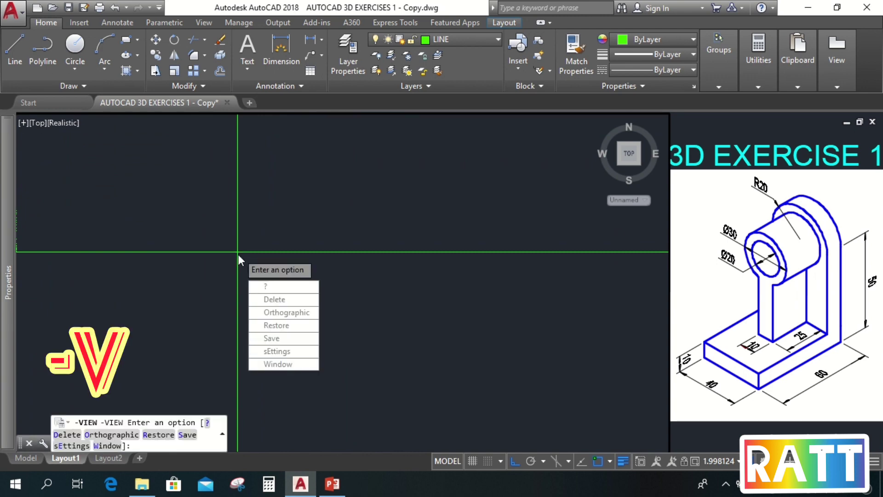
{"action": "type", "text": "F"}
{"action": "key", "text": "Return"}
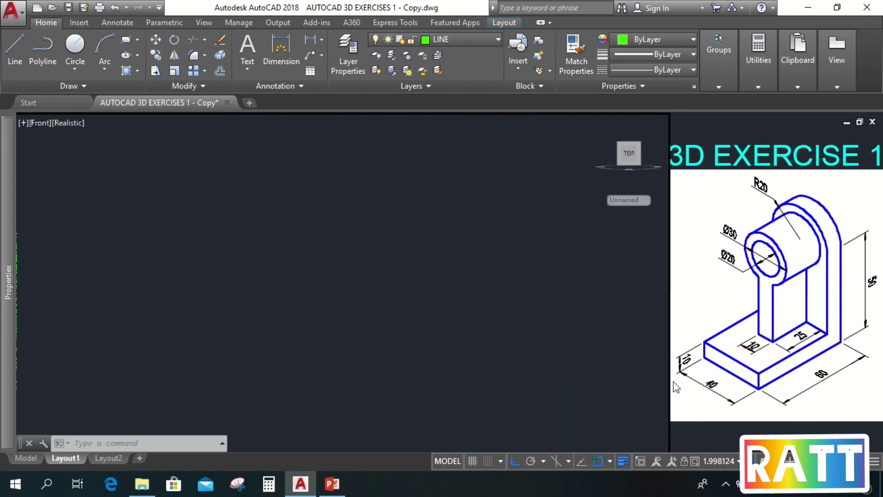
Draw a 40-unit horizontal base line.
{"action": "type", "text": "l"}
{"action": "key", "text": "Return"}
{"action": "left_click", "coordinate": [257, 341]}
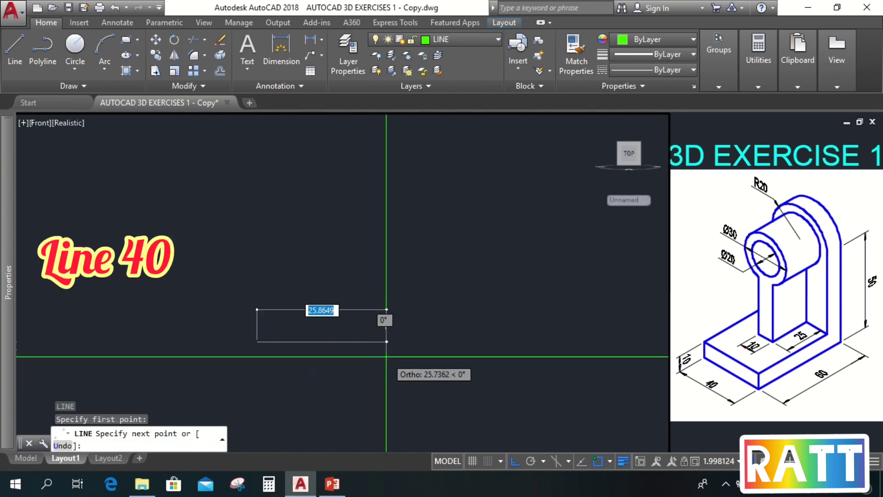
{"action": "type", "text": "40"}
{"action": "key", "text": "Return"}
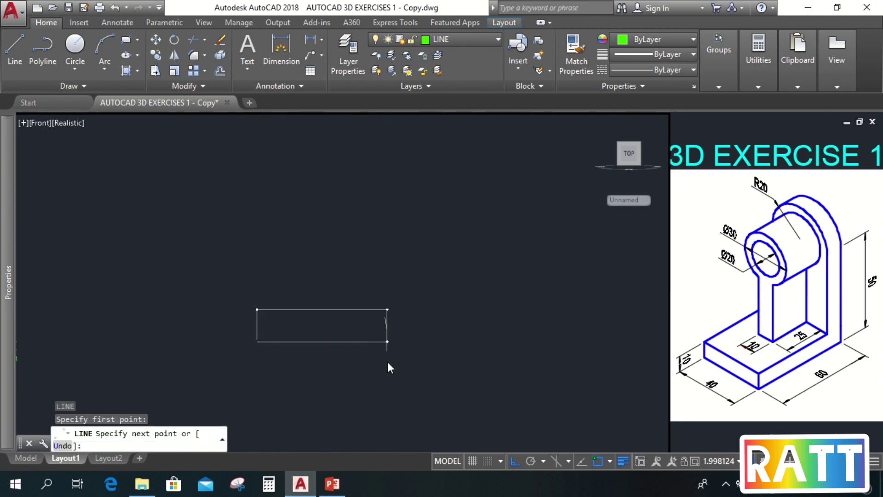
{"action": "key", "text": "Return"}
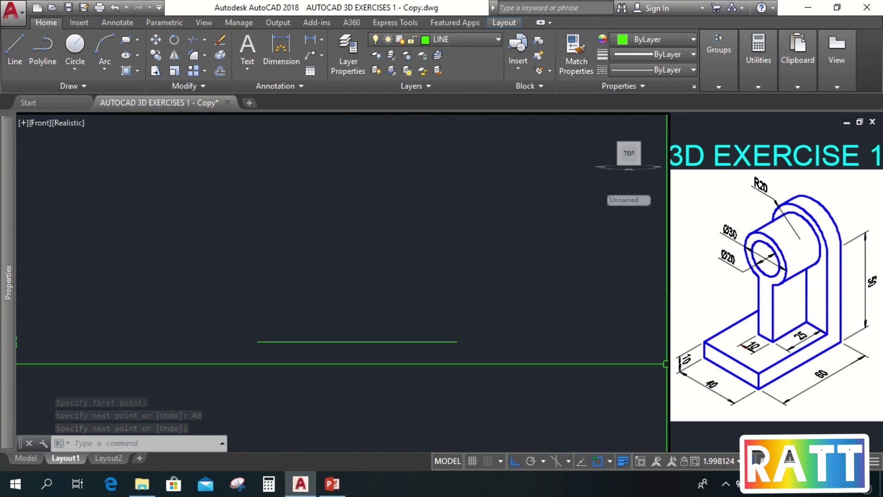
Offset the base line 10 units upward.
{"action": "type", "text": "o"}
{"action": "key", "text": "Return"}
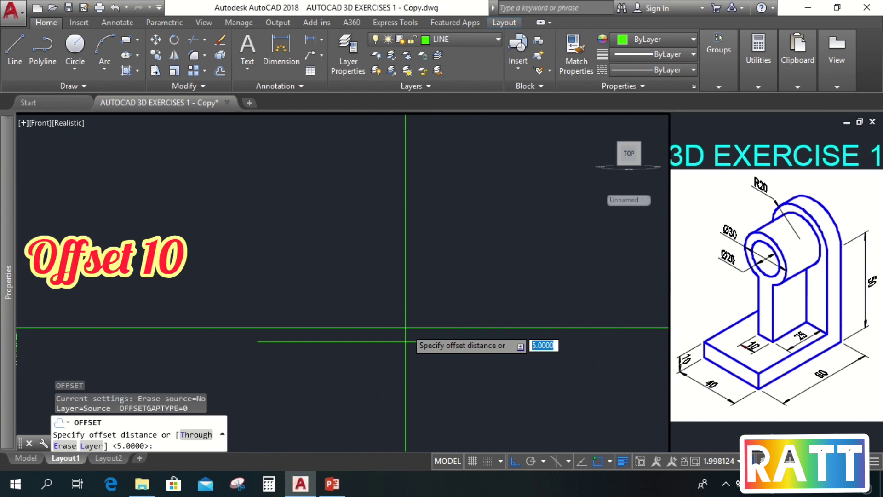
{"action": "type", "text": "10"}
{"action": "key", "text": "Return"}
{"action": "left_click", "coordinate": [393, 342]}
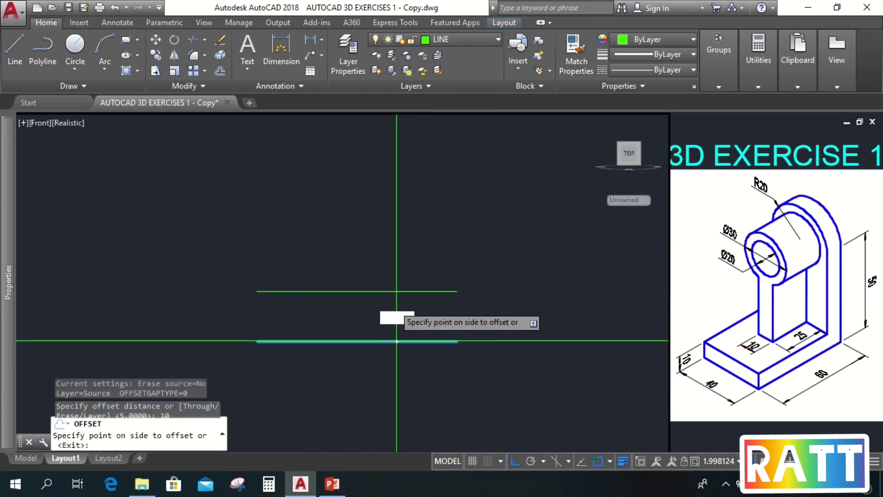
{"action": "left_click", "coordinate": [391, 301]}
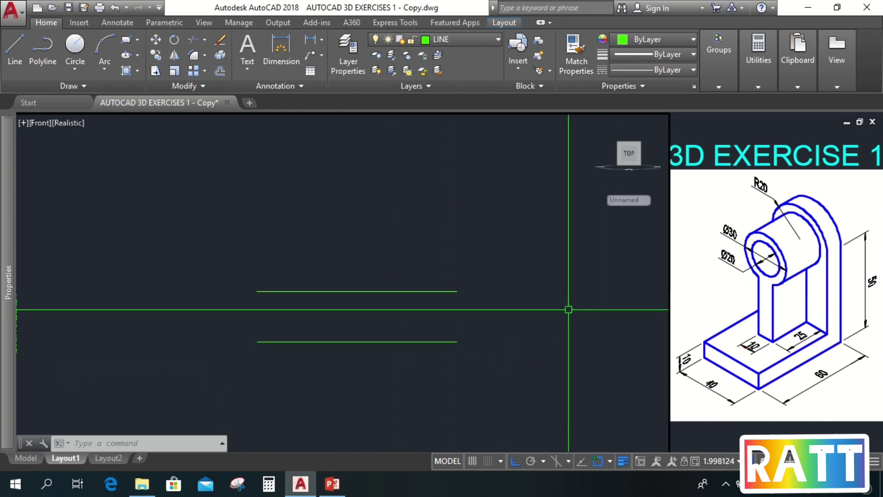
Draw a 50-unit vertical line up from the base line's right end.
{"action": "type", "text": "l"}
{"action": "key", "text": "Return"}
{"action": "left_click", "coordinate": [456, 342]}
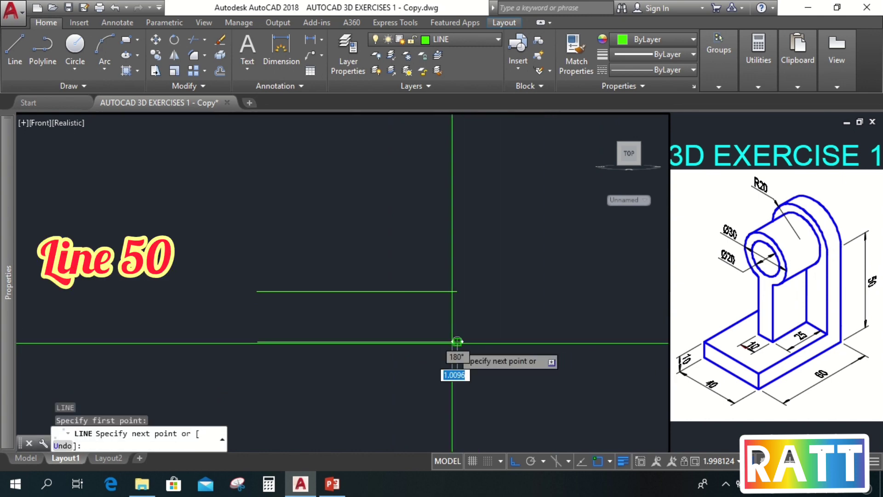
{"action": "key", "text": "Escape"}
{"action": "key", "text": "Return"}
{"action": "left_click", "coordinate": [456, 342]}
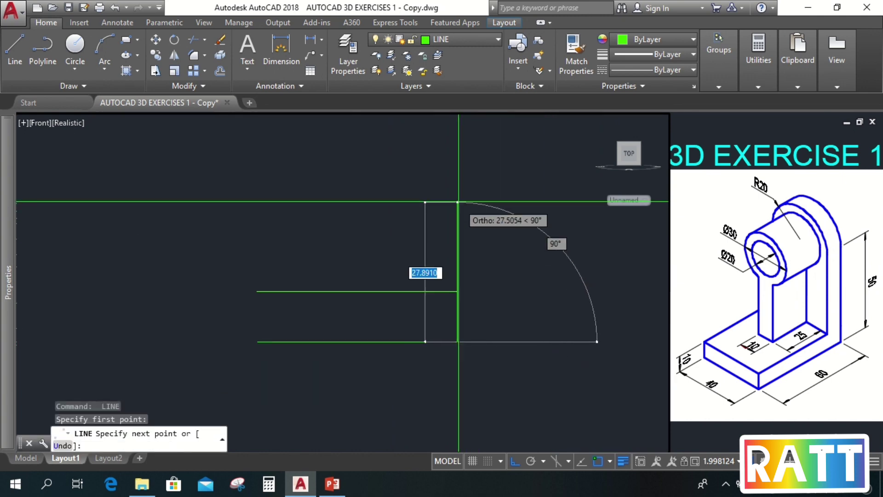
{"action": "type", "text": "50"}
{"action": "key", "text": "Return"}
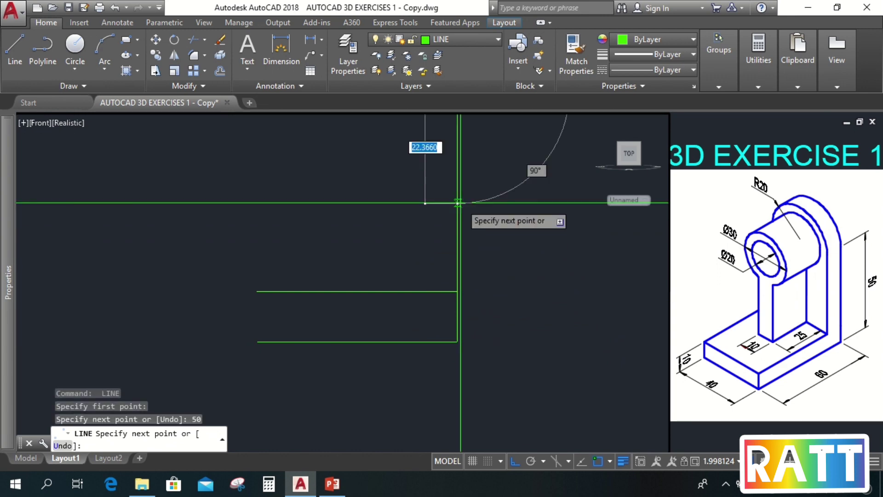
{"action": "scroll", "coordinate": [459, 197], "scroll_direction": "down", "scroll_amount": 2}
{"action": "key", "text": "Escape"}
{"action": "middle_click_drag", "start_coordinate": [473, 236], "coordinate": [458, 249]}
{"action": "key", "text": "Escape"}
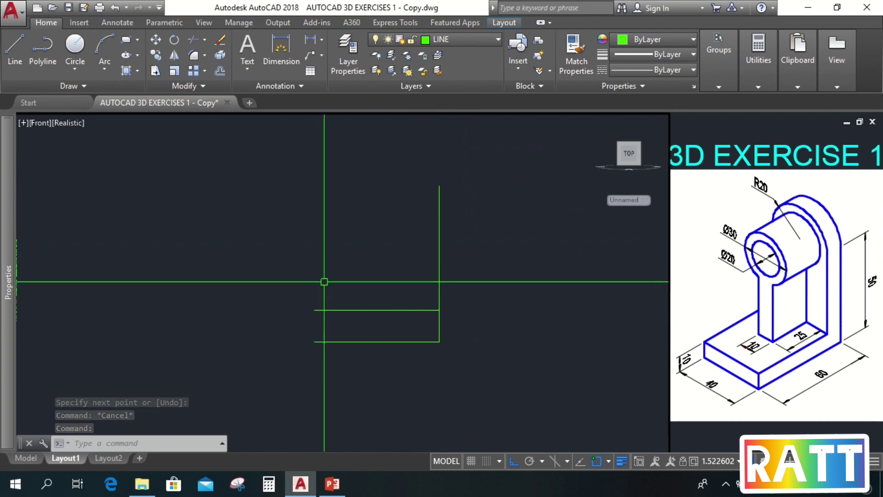
Start mirroring the right upright line, then cancel the first attempt.
{"action": "type", "text": "MI"}
{"action": "key", "text": "Return"}
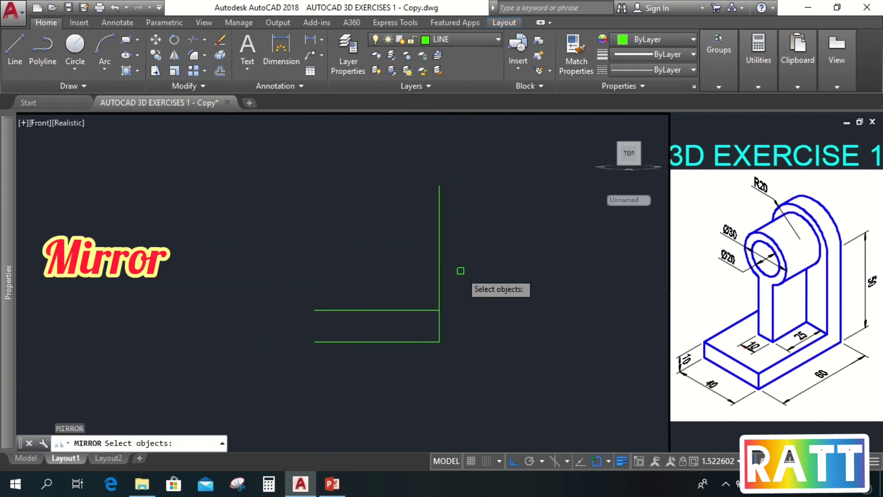
{"action": "left_click", "coordinate": [414, 252]}
{"action": "left_click", "coordinate": [460, 260]}
{"action": "left_click", "coordinate": [455, 239]}
{"action": "left_click", "coordinate": [423, 276]}
{"action": "key", "text": "Return"}
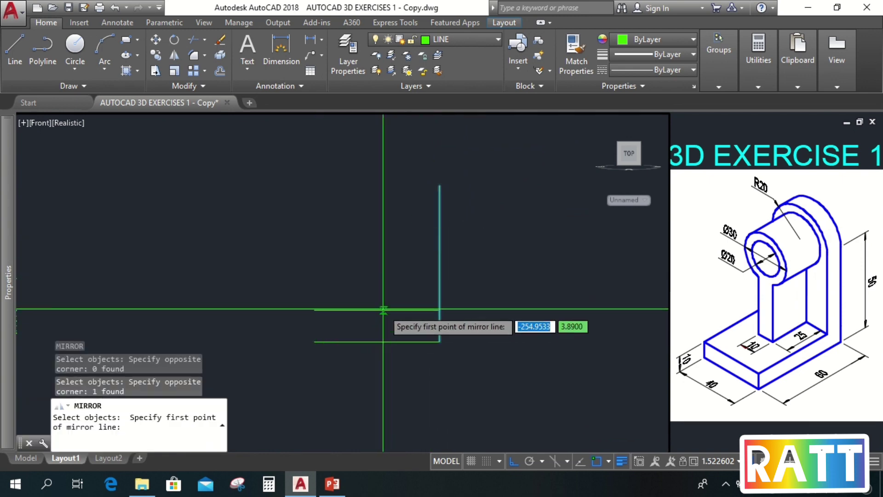
{"action": "left_click", "coordinate": [381, 311]}
{"action": "key", "text": "Escape"}
Mirror the right upright about the base midpoint to create the left edge.
{"action": "key", "text": "Return"}
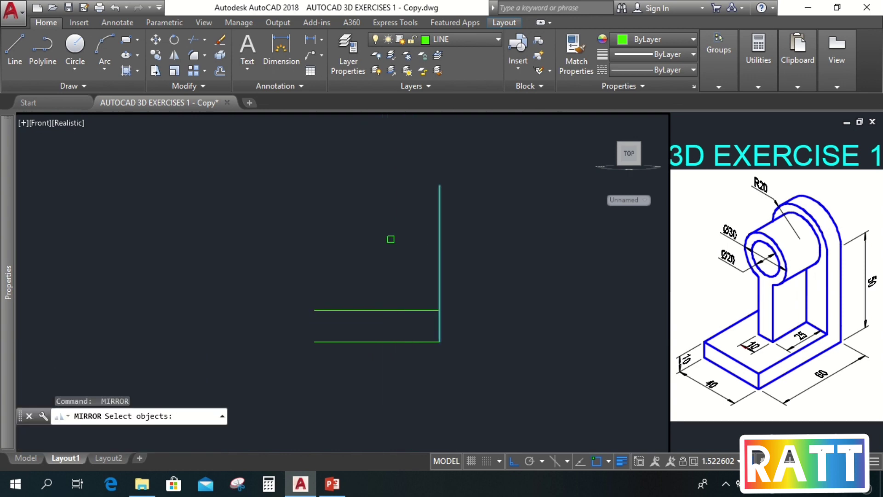
{"action": "left_click", "coordinate": [390, 241]}
{"action": "left_click", "coordinate": [451, 276]}
{"action": "key", "text": "Return"}
{"action": "left_click", "coordinate": [381, 304]}
{"action": "left_click", "coordinate": [382, 271]}
{"action": "key", "text": "Return"}
{"action": "key", "text": "Escape"}
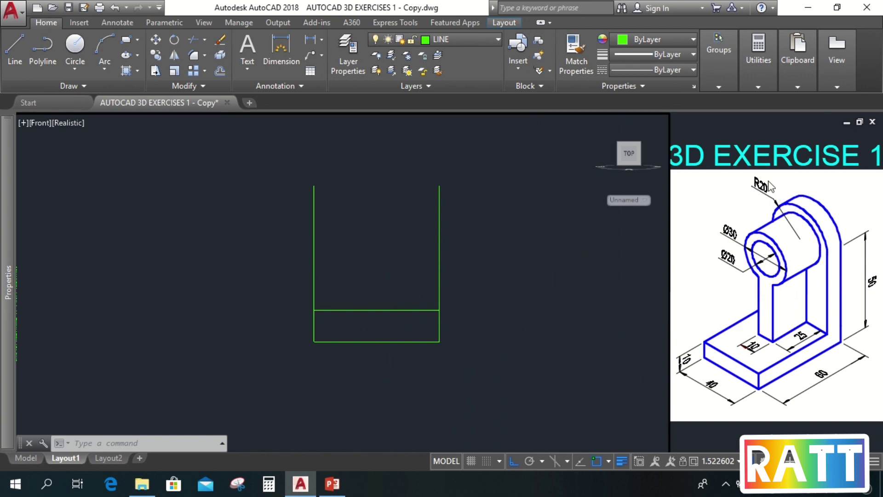
Draw a 2P circle spanning the two uprights' top corners.
{"action": "type", "text": "c"}
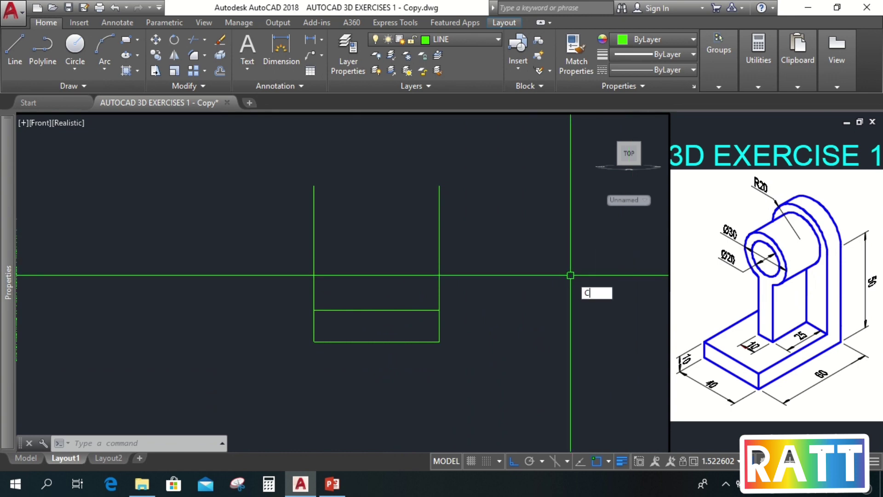
{"action": "key", "text": "Return"}
{"action": "type", "text": "2p"}
{"action": "key", "text": "Return"}
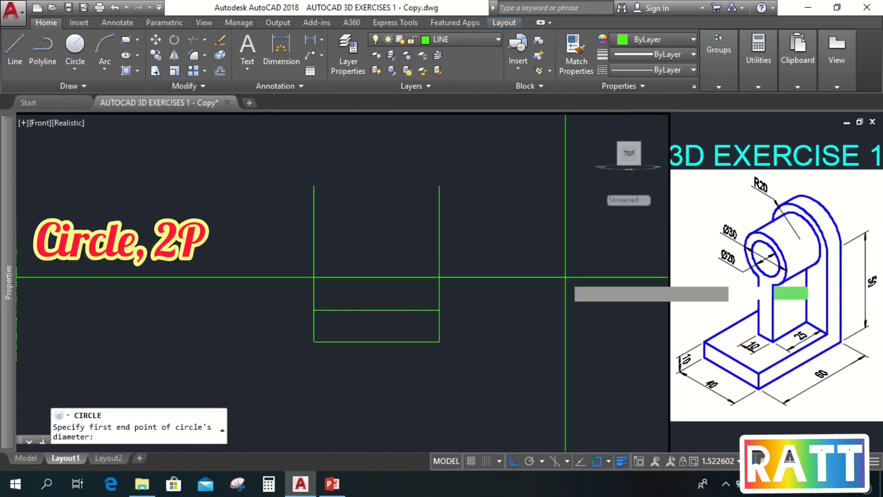
{"action": "left_click", "coordinate": [314, 186]}
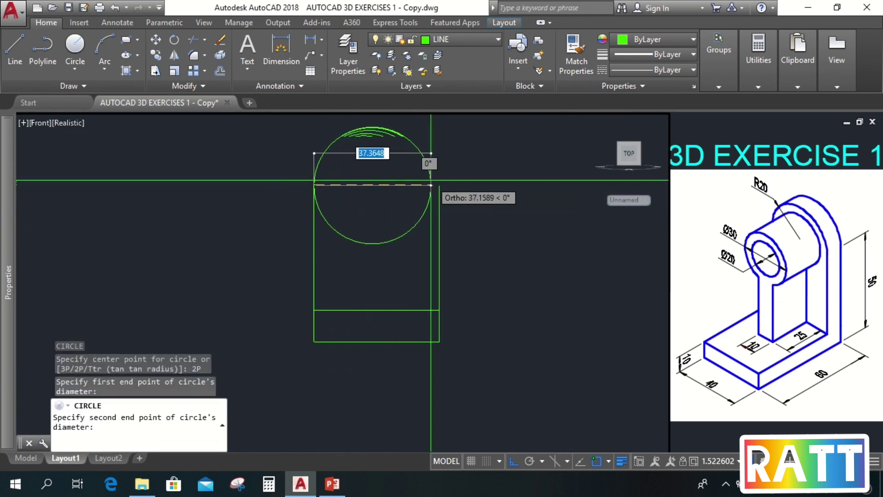
{"action": "left_click", "coordinate": [440, 185]}
{"action": "key", "text": "Return"}
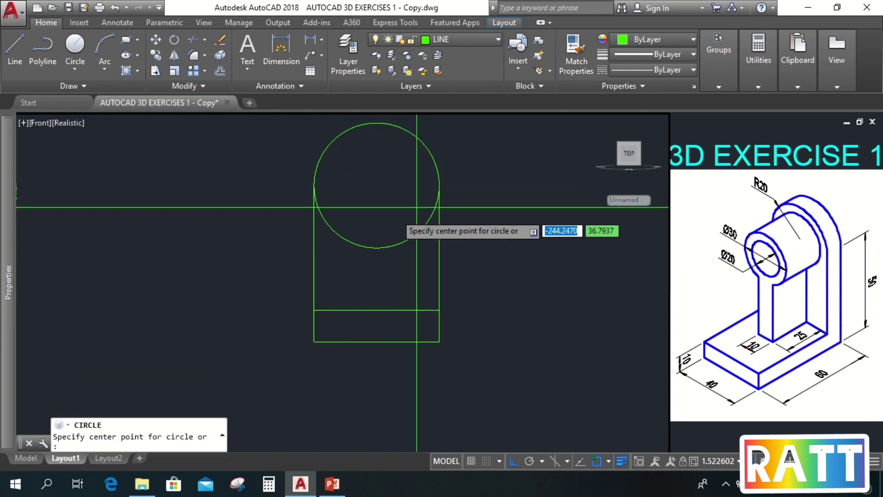
{"action": "middle_click_drag", "start_coordinate": [397, 200], "coordinate": [362, 247]}
{"action": "key", "text": "Escape"}
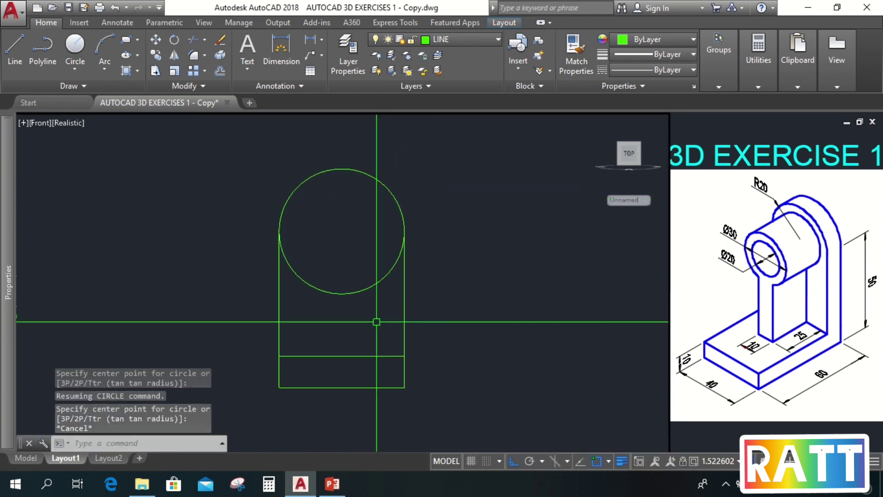
Trim away the circle's lower half, leaving a semicircular arch.
{"action": "type", "text": "TR"}
{"action": "key", "text": "Return"}
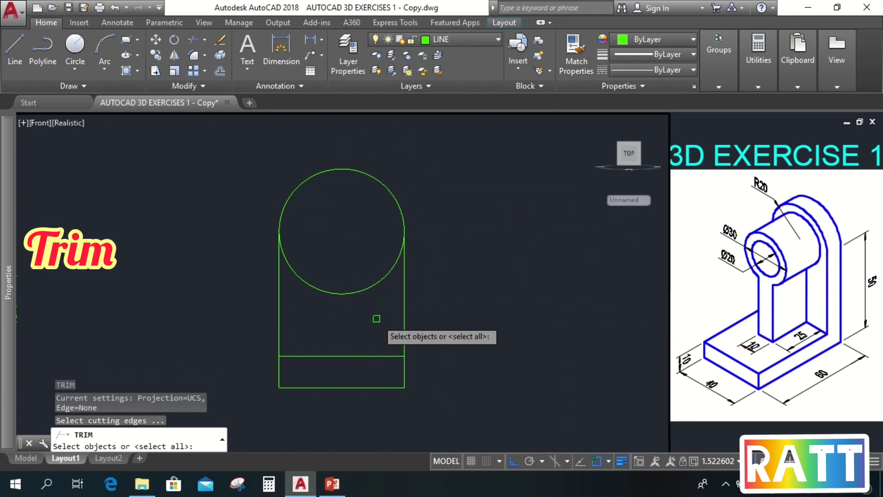
{"action": "key", "text": "Return"}
{"action": "left_click", "coordinate": [374, 322]}
{"action": "left_click", "coordinate": [351, 276]}
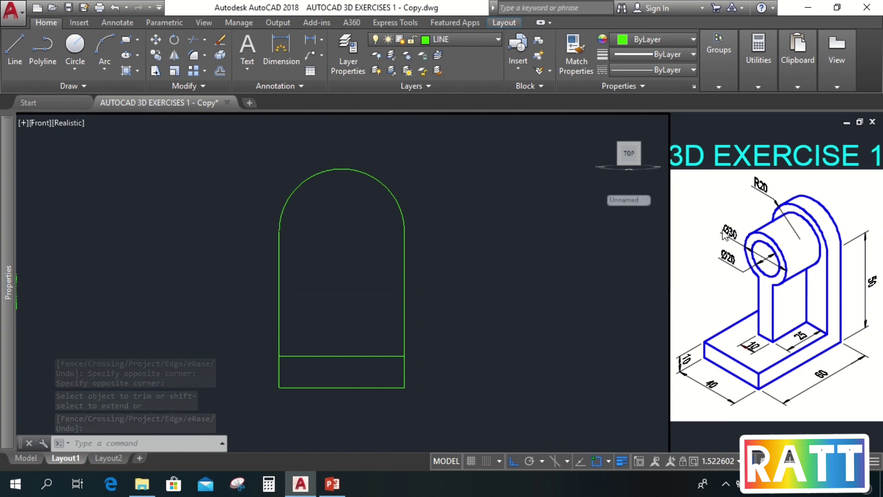
Draw a Ø30 circle centred on the arch centre.
{"action": "type", "text": "c"}
{"action": "key", "text": "Return"}
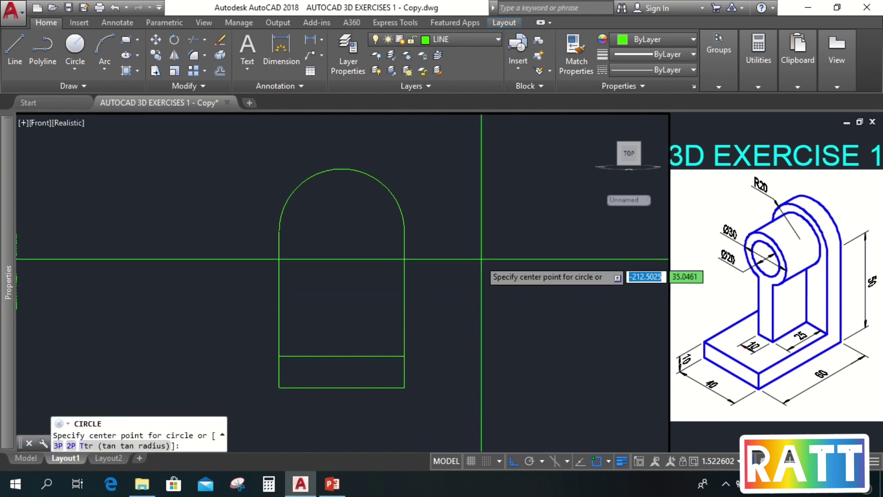
{"action": "left_click", "coordinate": [342, 230]}
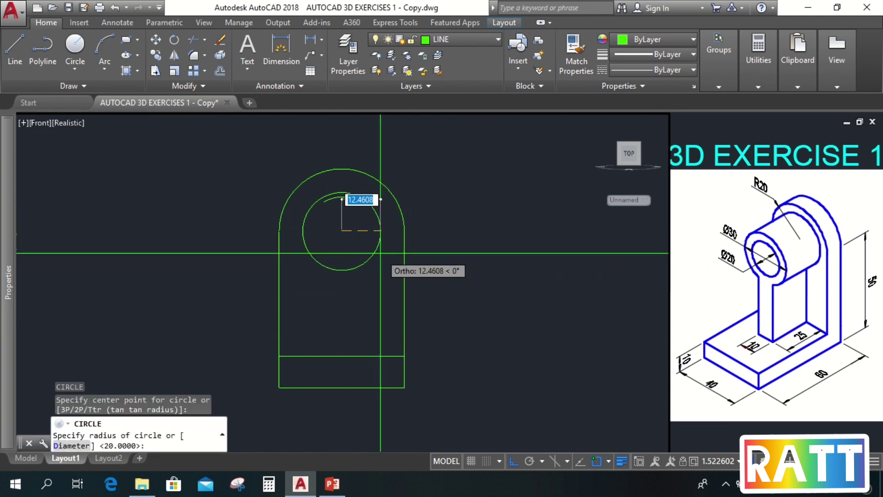
{"action": "type", "text": "d"}
{"action": "key", "text": "Return"}
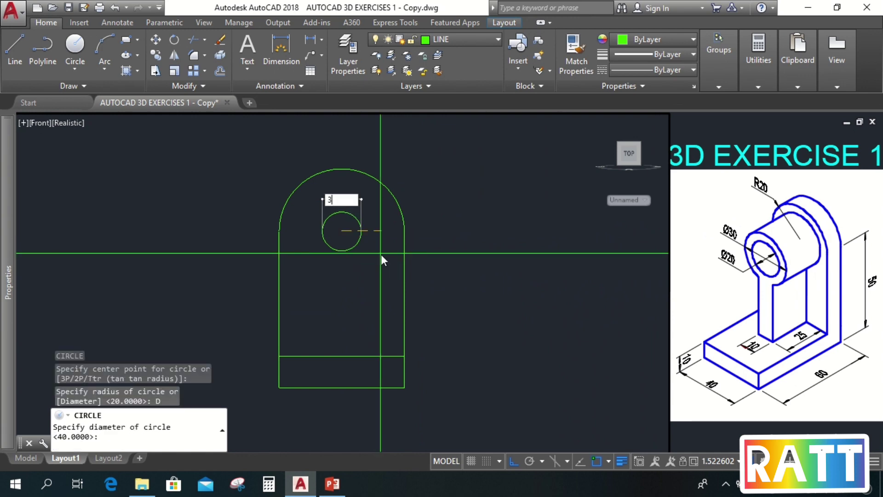
{"action": "type", "text": "30"}
{"action": "key", "text": "Return"}
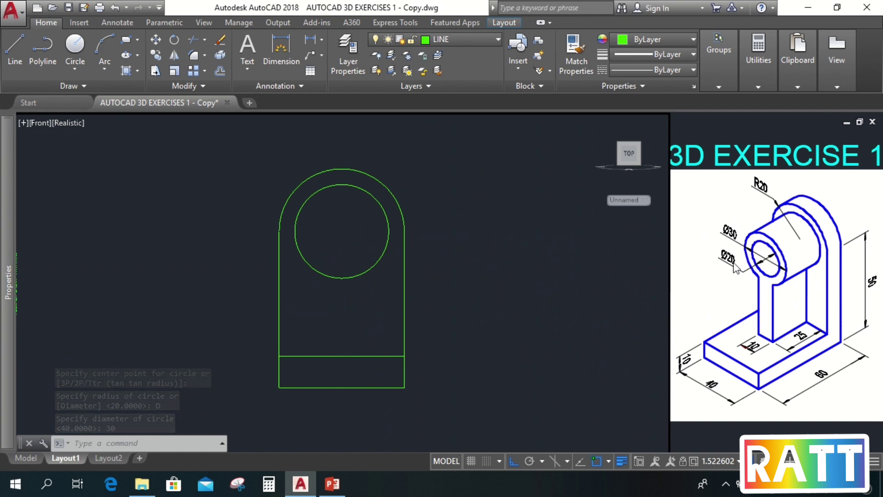
Add a concentric Ø20 circle at the same centre.
{"action": "key", "text": "space"}
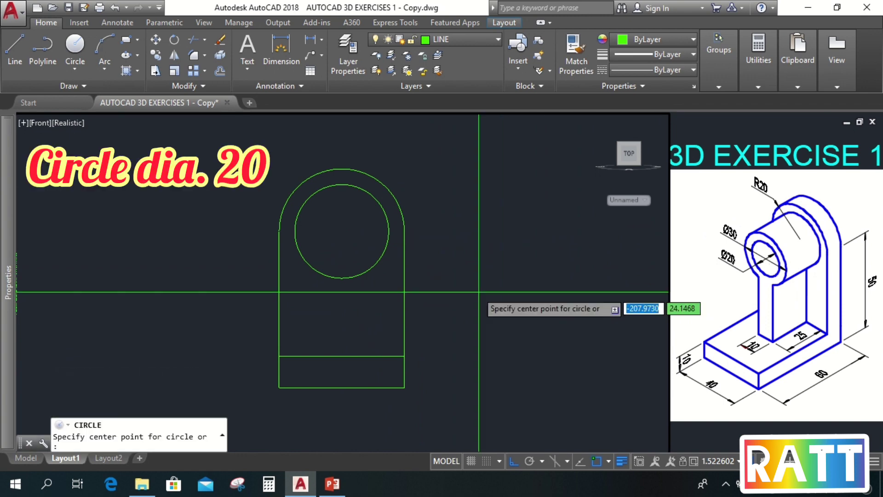
{"action": "left_click", "coordinate": [341, 231]}
{"action": "type", "text": "D"}
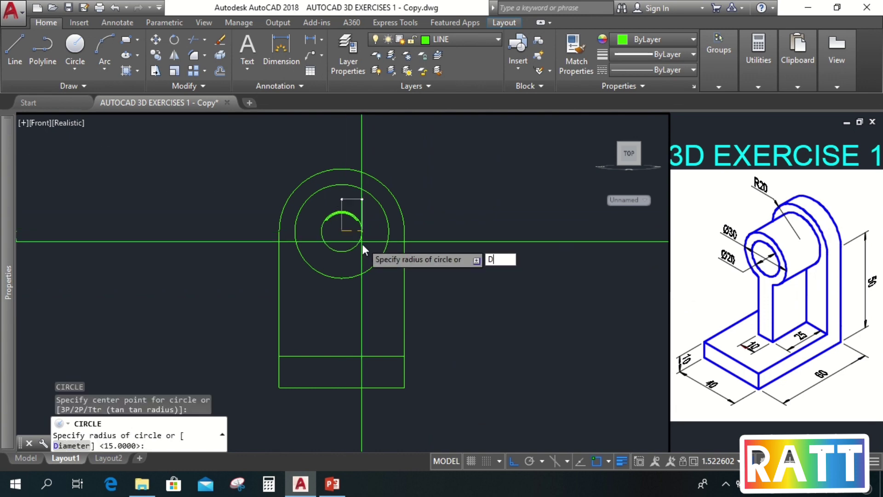
{"action": "key", "text": "space"}
{"action": "type", "text": "2"}
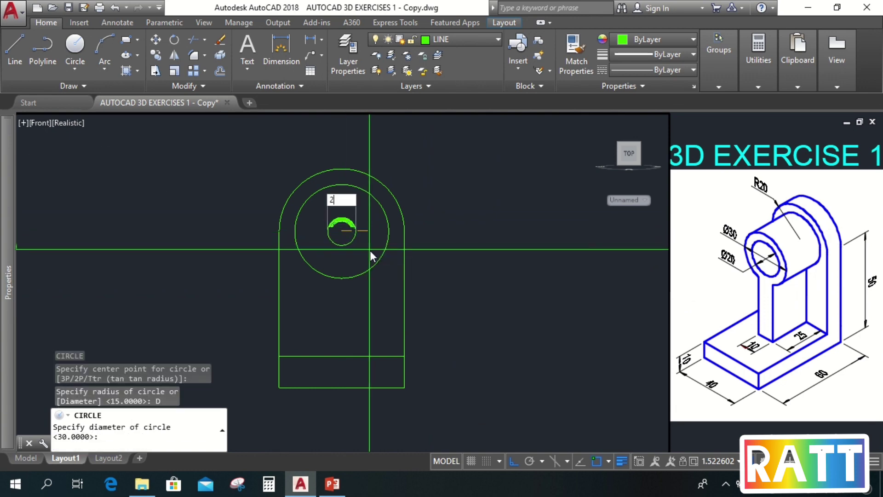
{"action": "type", "text": "0"}
{"action": "key", "text": "space"}
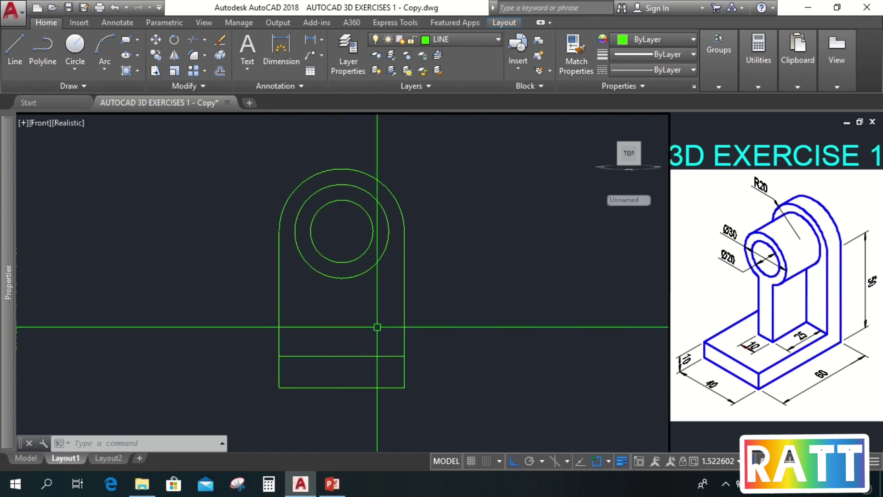
Draw a vertical line from the Ø30 circle's bottom down to the base.
{"action": "type", "text": "l"}
{"action": "key", "text": "Return"}
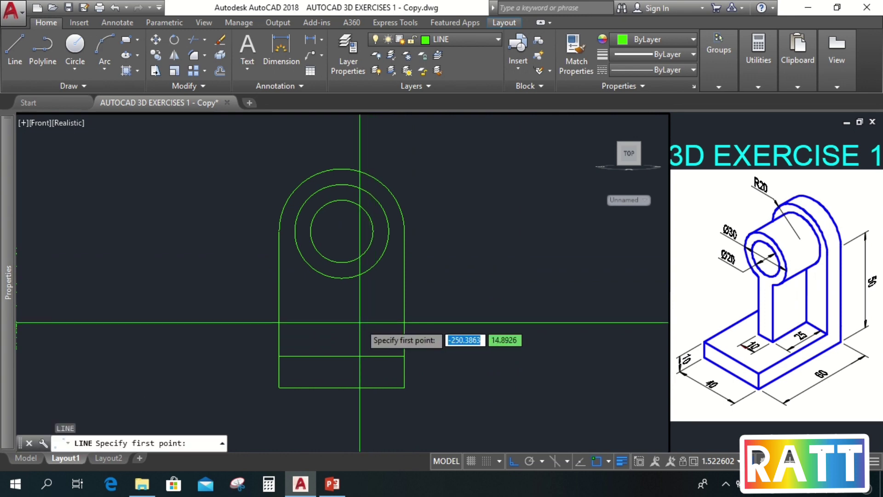
{"action": "left_click", "coordinate": [341, 262]}
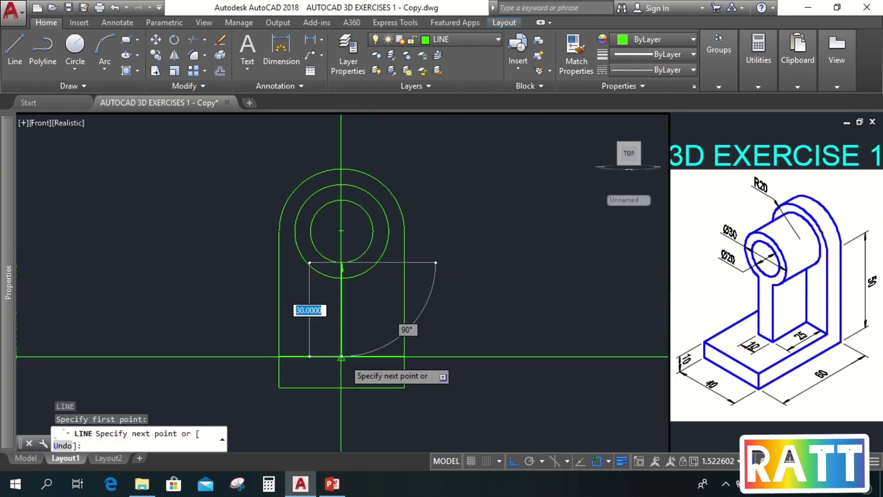
{"action": "left_click", "coordinate": [342, 355]}
{"action": "key", "text": "Return"}
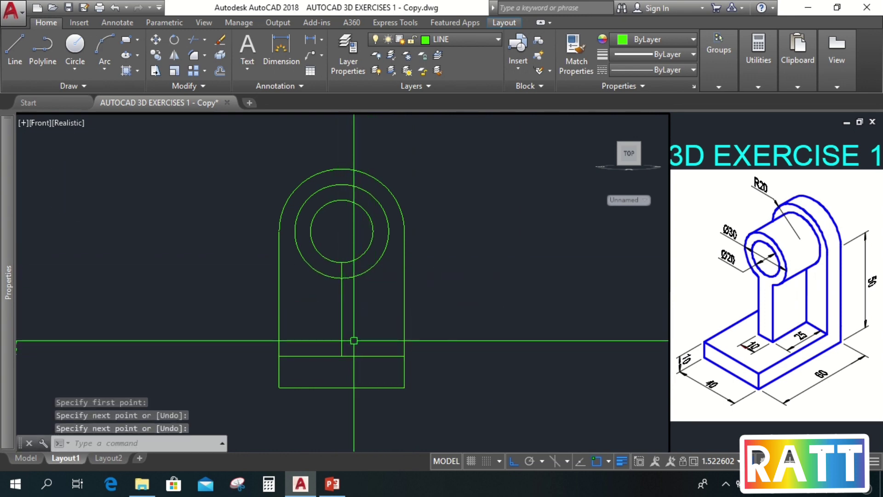
Offset the vertical line 5 units to both the right and left.
{"action": "type", "text": "o"}
{"action": "key", "text": "Return"}
{"action": "type", "text": "5"}
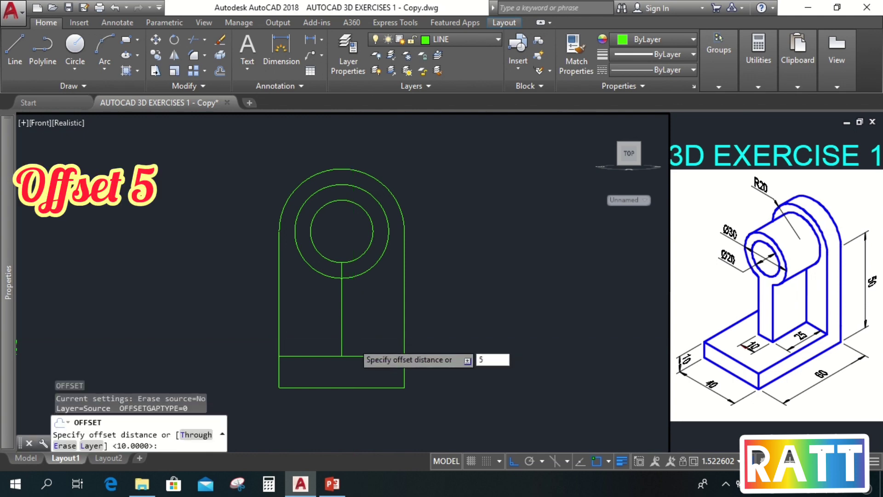
{"action": "key", "text": "Return"}
{"action": "left_click", "coordinate": [341, 325]}
{"action": "left_click", "coordinate": [349, 329]}
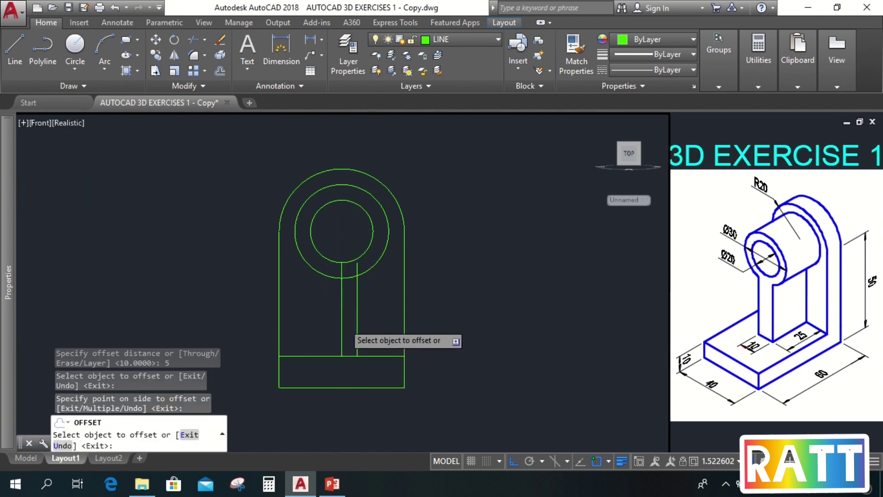
{"action": "left_click", "coordinate": [342, 322]}
{"action": "left_click", "coordinate": [322, 327]}
{"action": "key", "text": "Return"}
Erase the original middle vertical line.
{"action": "left_click", "coordinate": [342, 304]}
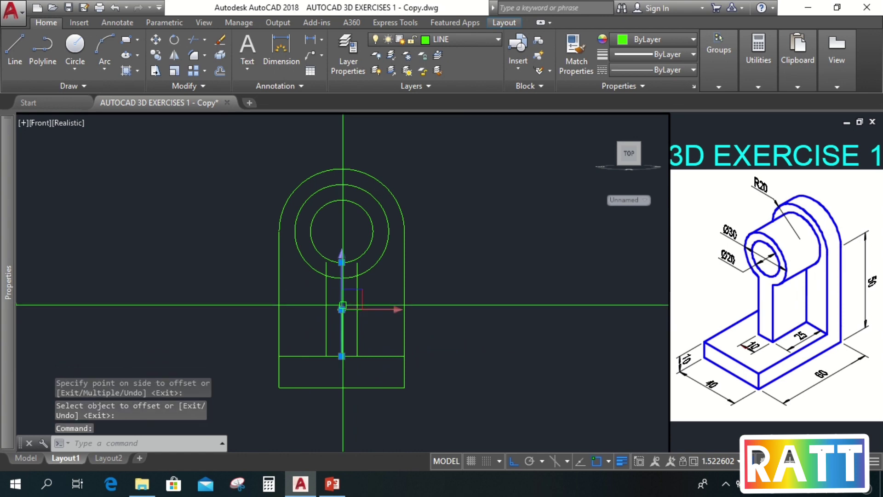
{"action": "type", "text": "E"}
{"action": "key", "text": "Return"}
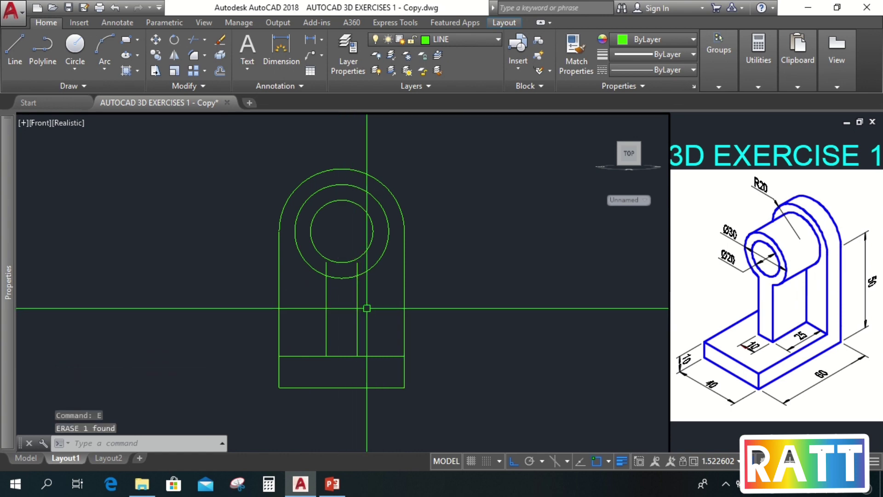
Trim the Ø30 arc and leftover stubs between the two 10-wide stem lines.
{"action": "scroll", "coordinate": [358, 290], "scroll_direction": "up", "scroll_amount": 2}
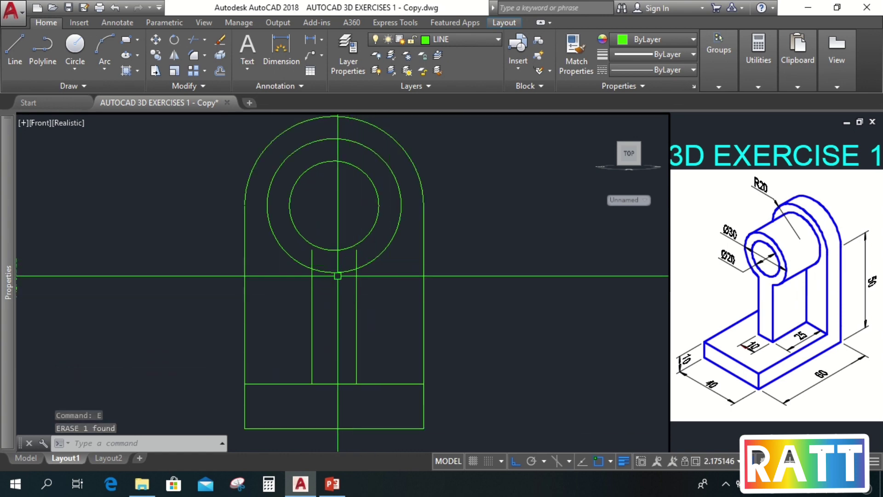
{"action": "type", "text": "tr"}
{"action": "key", "text": "Return"}
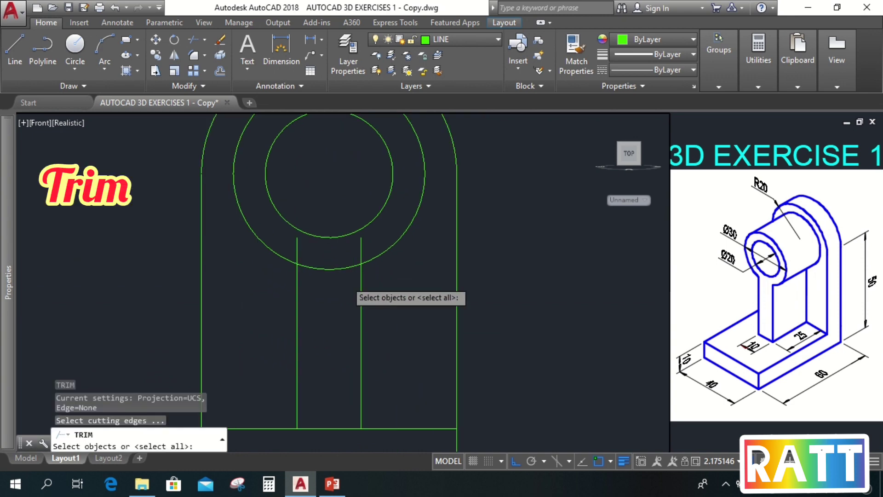
{"action": "key", "text": "Return"}
{"action": "scroll", "coordinate": [345, 281], "scroll_direction": "up", "scroll_amount": 2}
{"action": "left_click", "coordinate": [345, 272]}
{"action": "left_click", "coordinate": [366, 236]}
{"action": "left_click", "coordinate": [366, 236]}
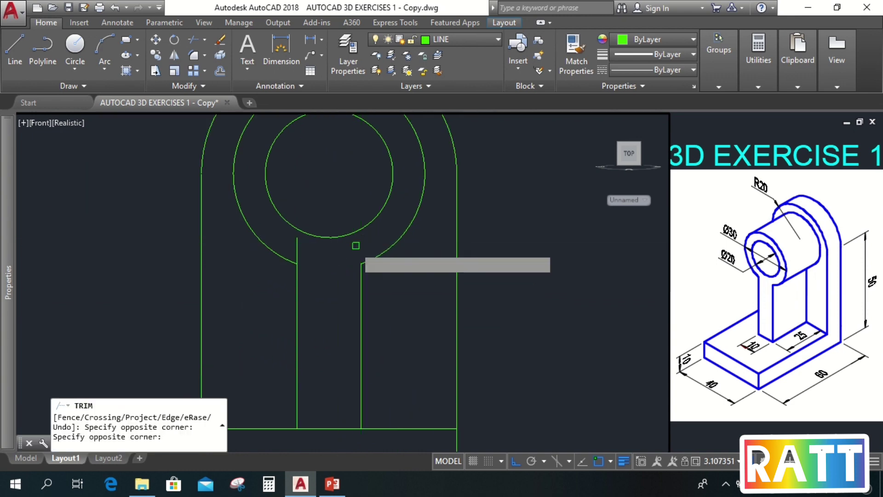
{"action": "left_click", "coordinate": [355, 246]}
{"action": "left_click", "coordinate": [297, 246]}
{"action": "scroll", "coordinate": [361, 272], "scroll_direction": "down", "scroll_amount": 4}
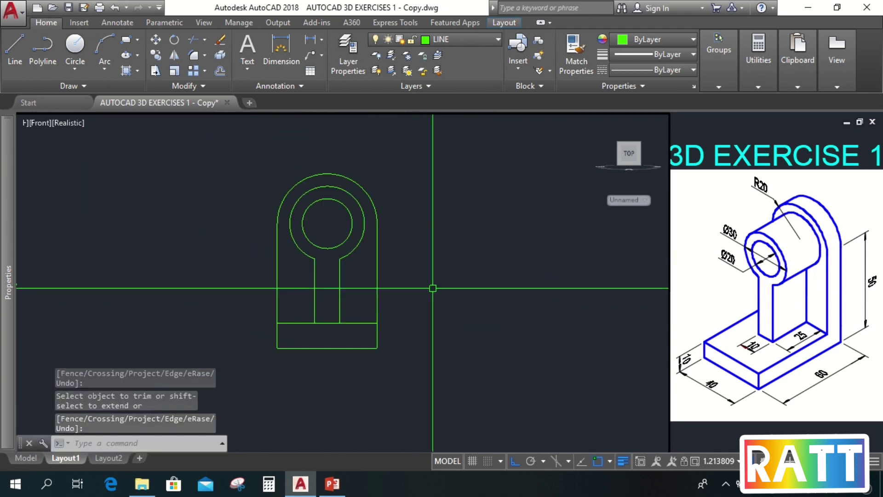
{"action": "key", "text": "Escape"}
{"action": "middle_click_drag", "start_coordinate": [425, 296], "coordinate": [479, 326]}
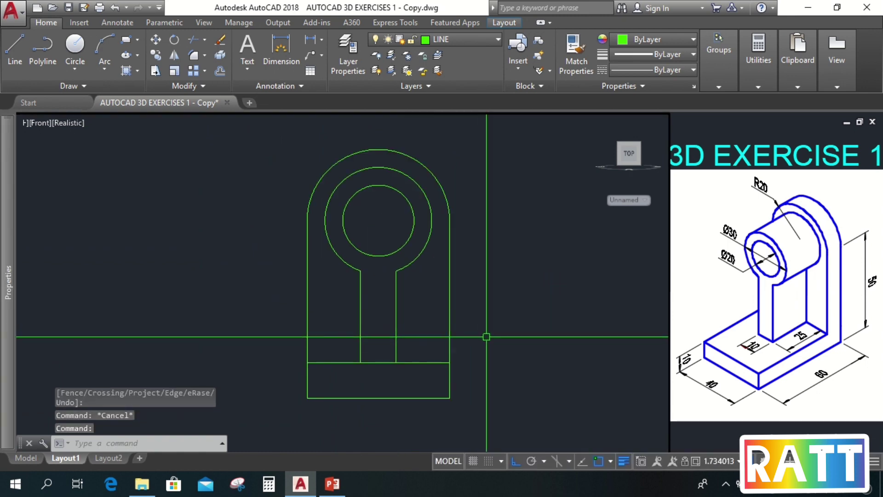
{"action": "scroll", "coordinate": [479, 326], "scroll_direction": "up", "scroll_amount": 2}
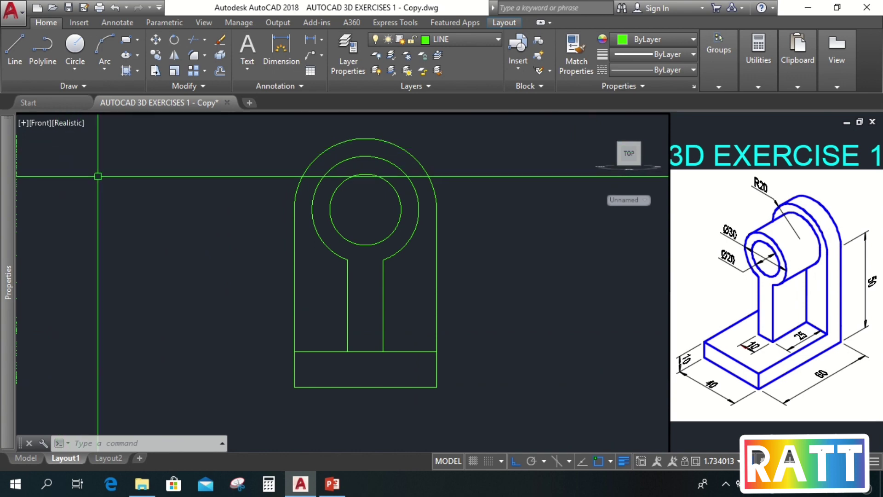
Switch the viewport to SE Isometric using -V with the SE option.
{"action": "left_click", "coordinate": [40, 123]}
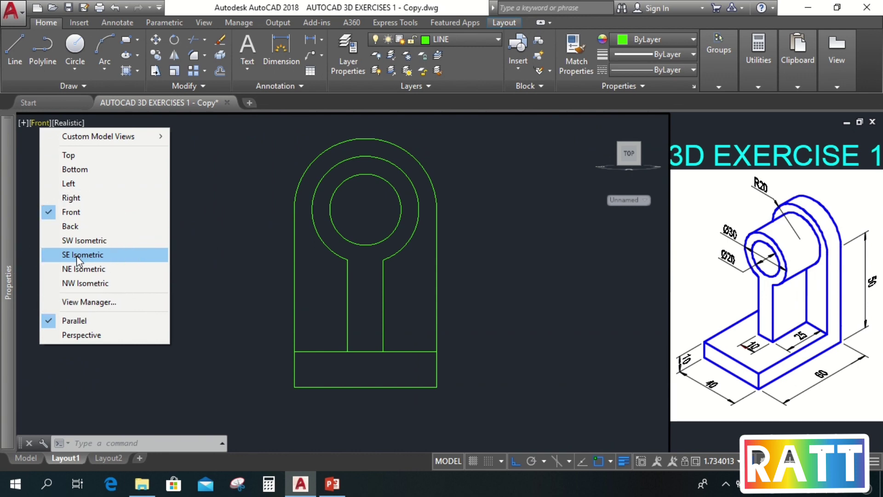
{"action": "key", "text": "Escape"}
{"action": "key", "text": "Escape"}
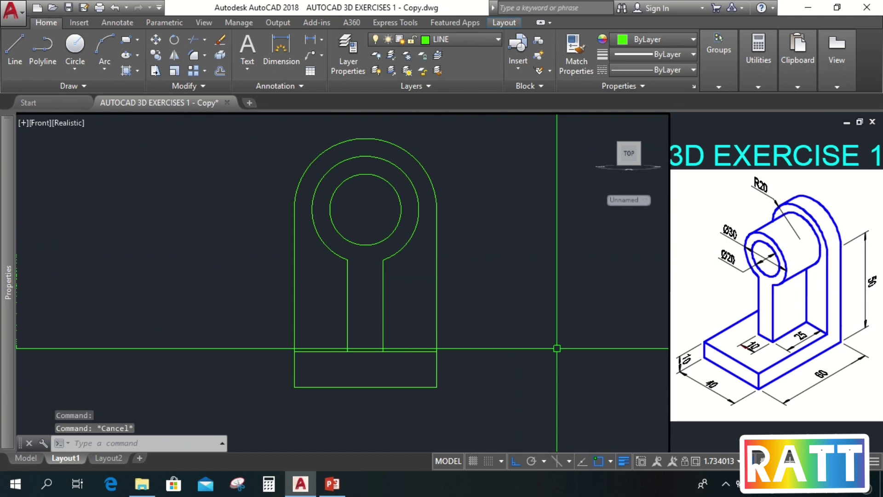
{"action": "type", "text": "-v"}
{"action": "key", "text": "Return"}
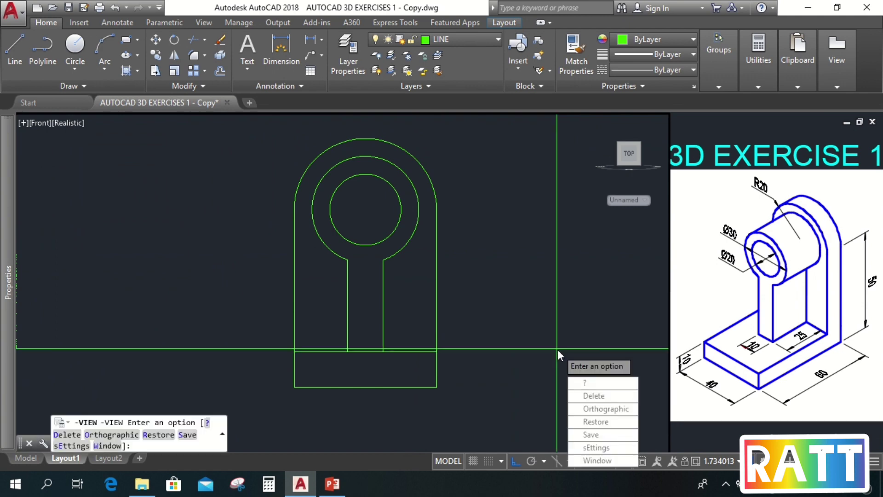
{"action": "type", "text": "SE"}
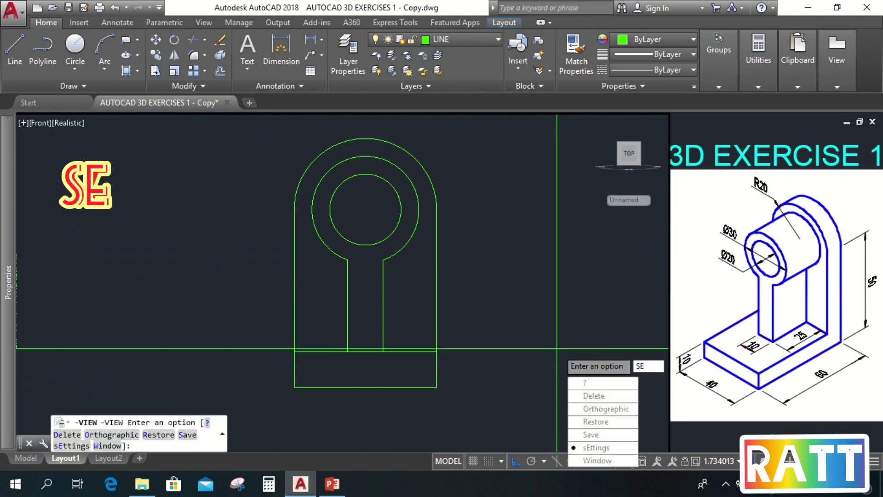
{"action": "key", "text": "Return"}
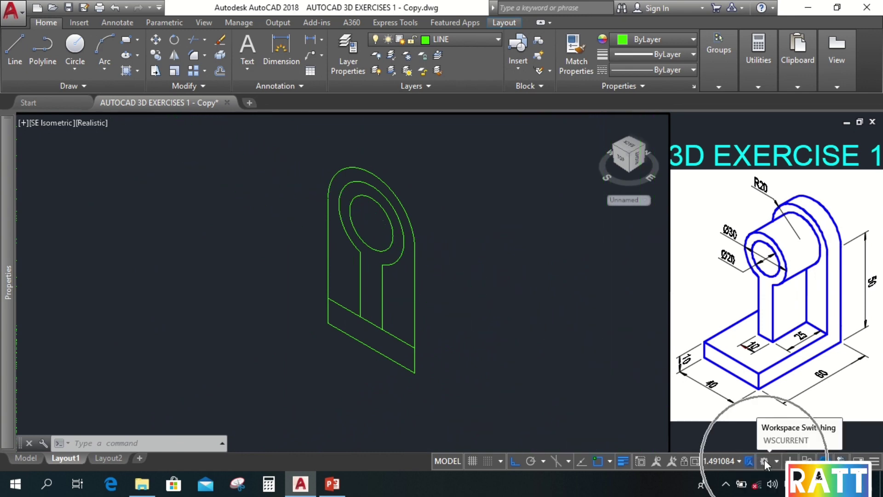
Choose the 3D Modeling workspace from the status-bar workspace menu.
{"action": "left_click", "coordinate": [764, 460]}
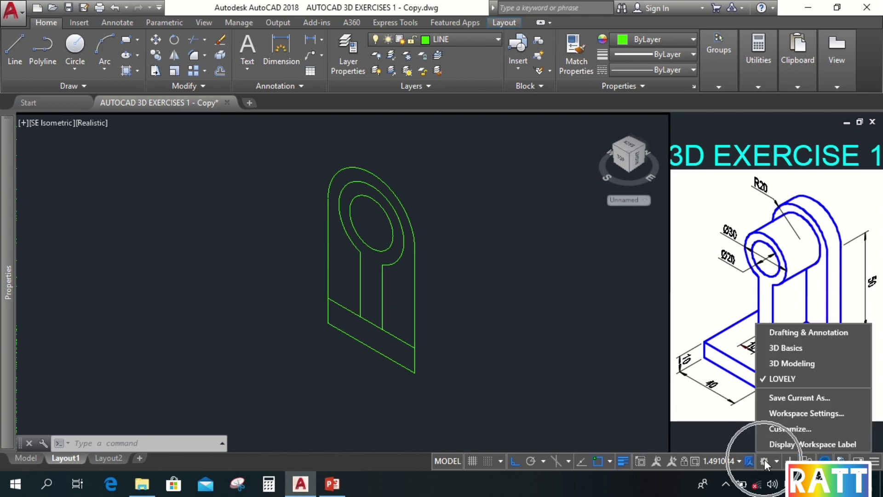
{"action": "left_click", "coordinate": [784, 363]}
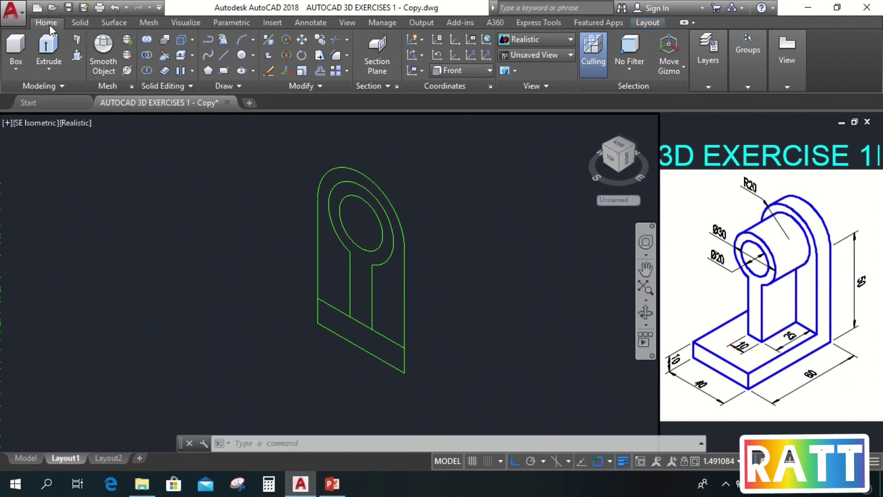
Press-pull the base outline 60 units into a solid plate.
{"action": "left_click", "coordinate": [77, 57]}
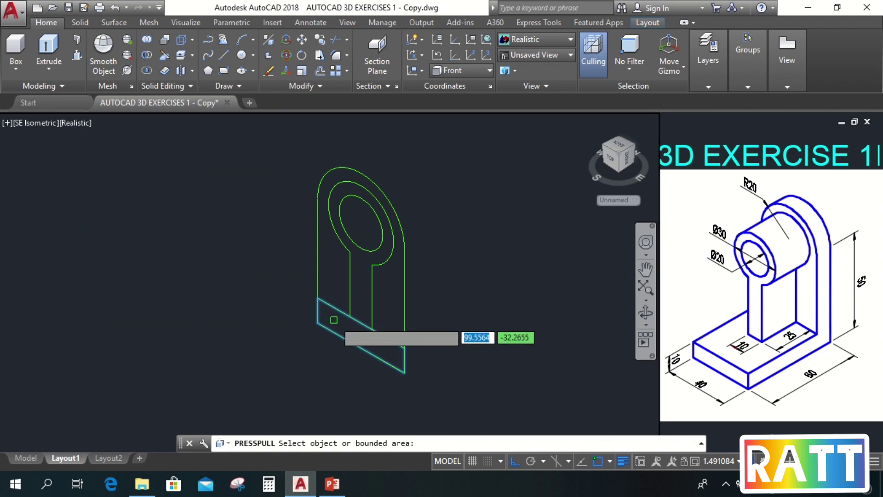
{"action": "left_click", "coordinate": [333, 319]}
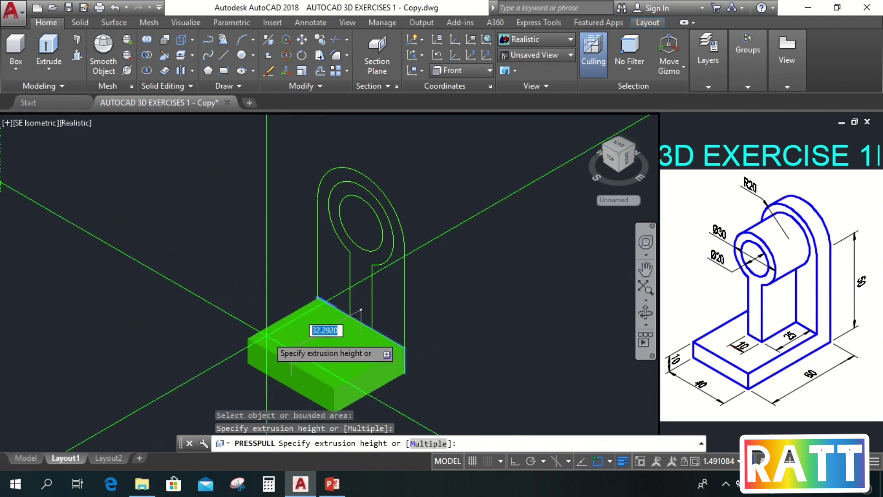
{"action": "key", "text": "Escape"}
{"action": "key", "text": "Return"}
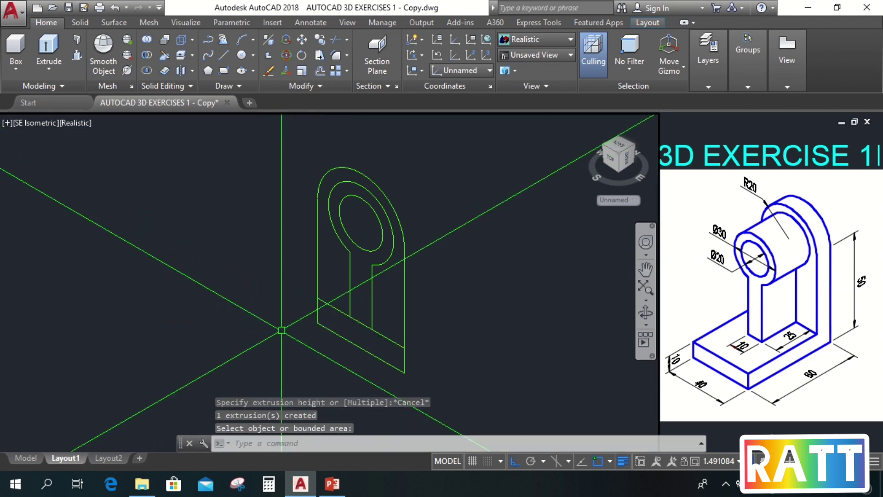
{"action": "type", "text": "PRESSPULL"}
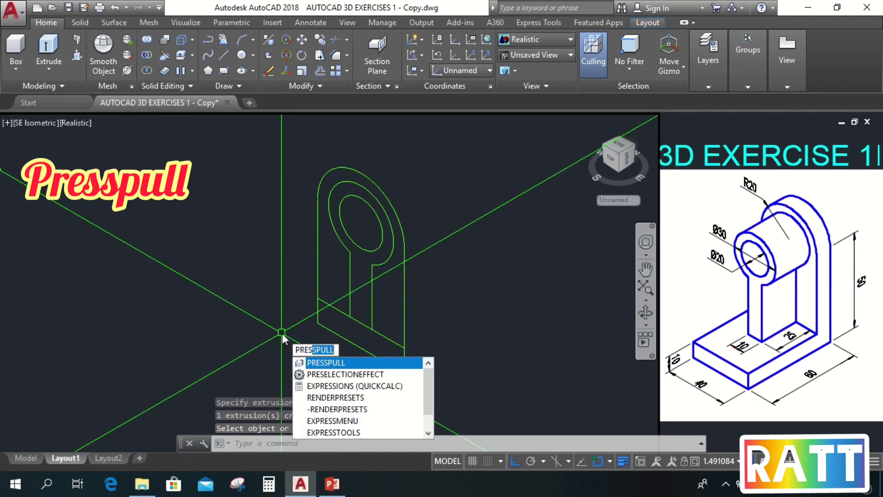
{"action": "key", "text": "Return"}
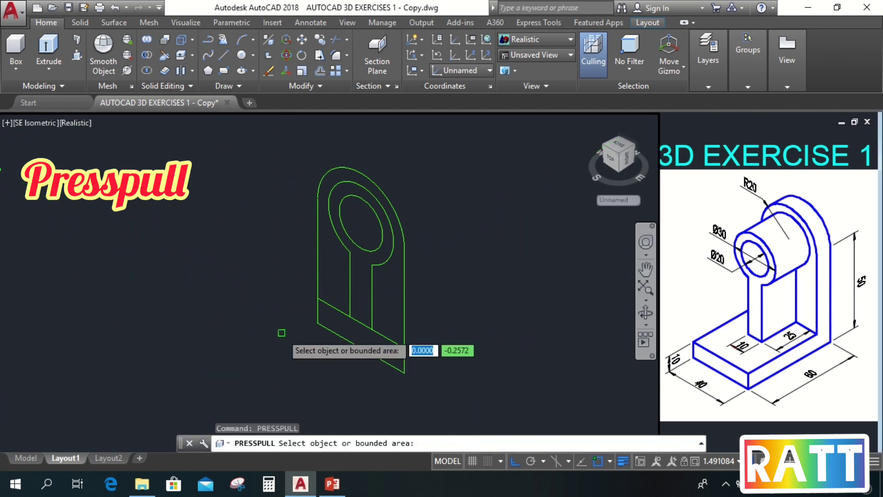
{"action": "left_click", "coordinate": [351, 326]}
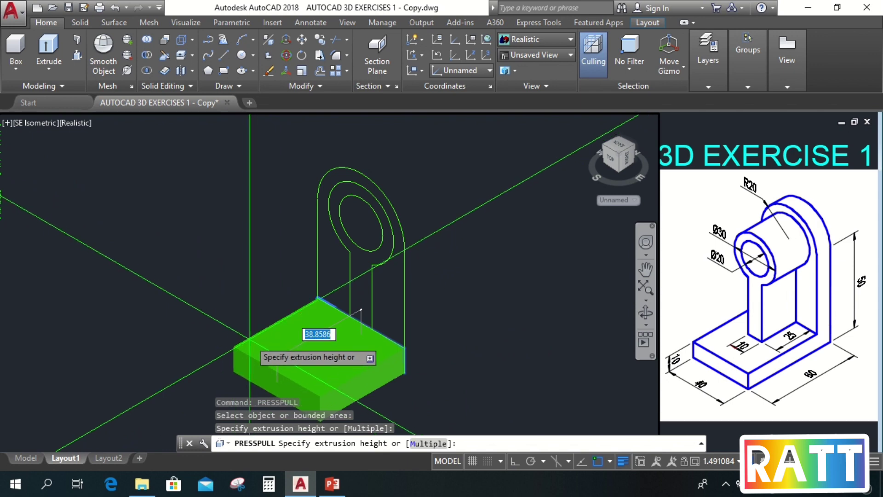
{"action": "type", "text": "60"}
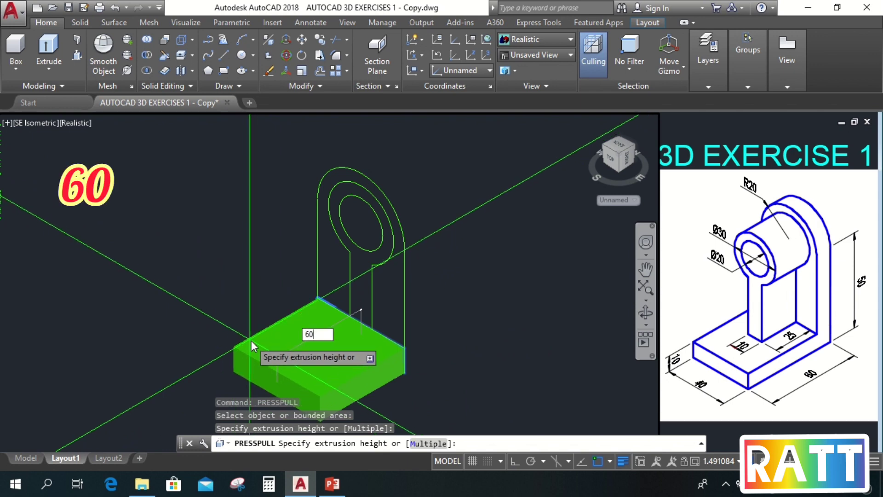
{"action": "key", "text": "Return"}
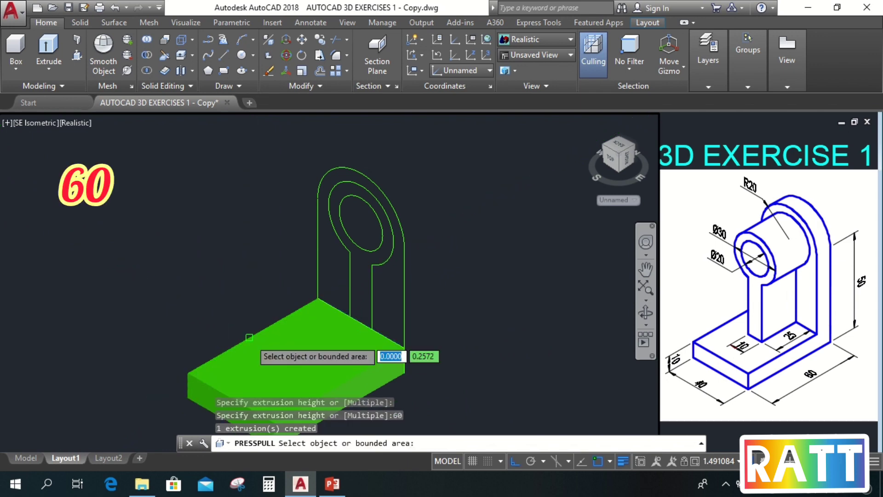
{"action": "scroll", "coordinate": [289, 241], "scroll_direction": "up", "scroll_amount": 3}
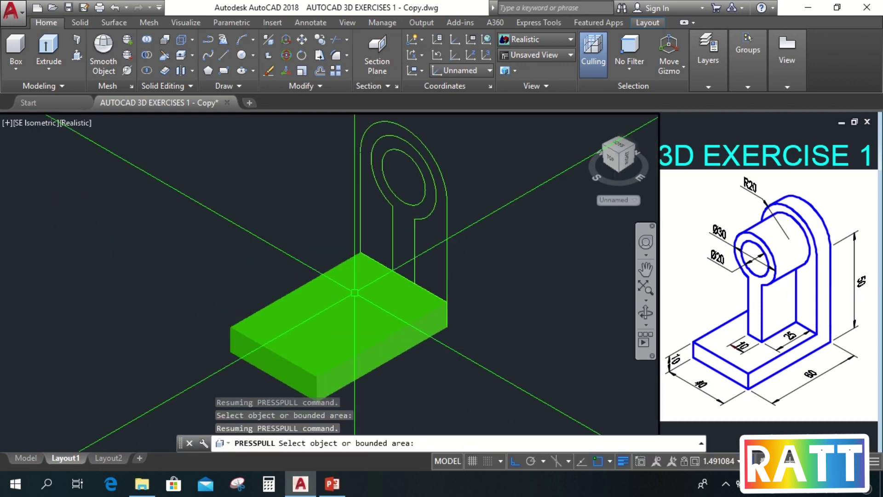
{"action": "key", "text": "Return"}
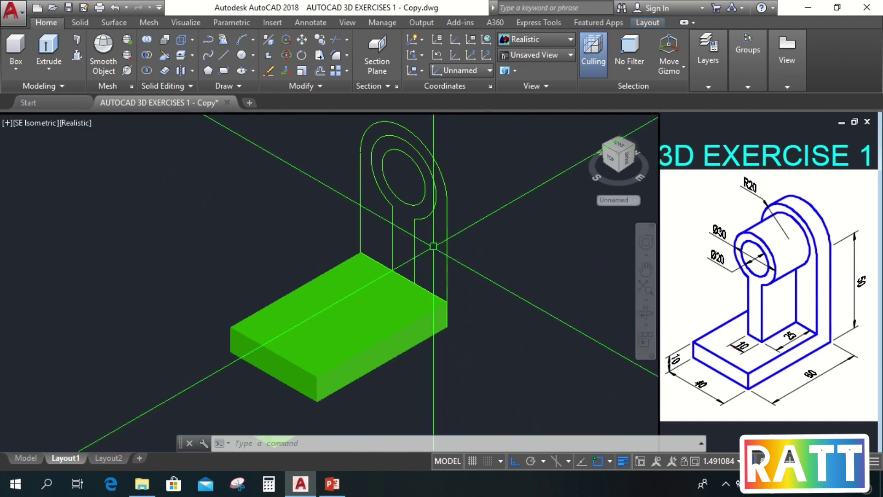
Press-pull the ring-and-stem upright profile 10 units into a solid wall.
{"action": "left_click", "coordinate": [77, 55]}
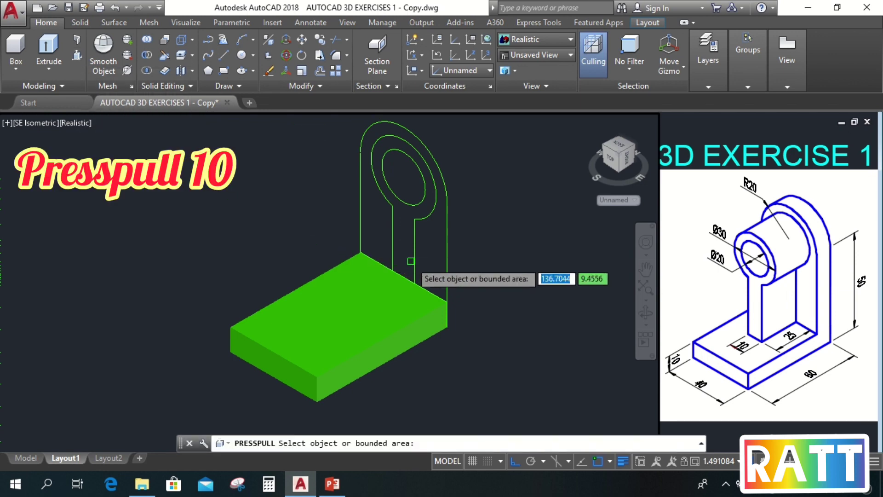
{"action": "left_click", "coordinate": [430, 250]}
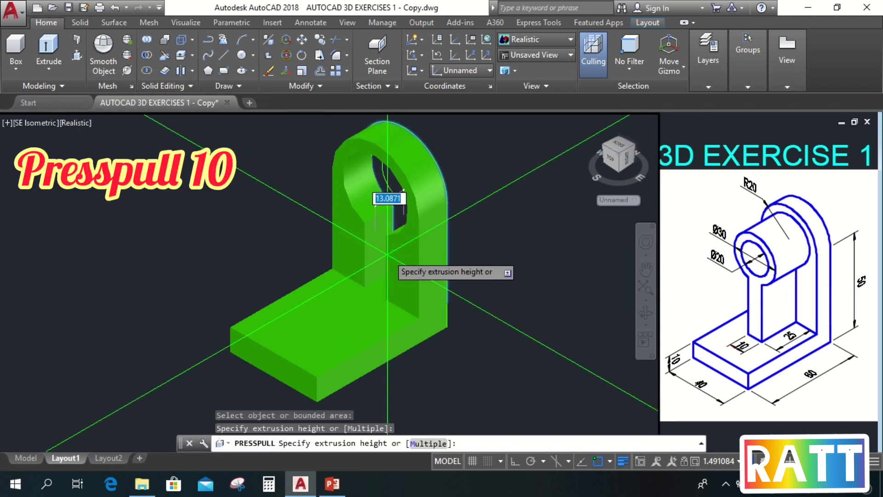
{"action": "type", "text": "10"}
{"action": "key", "text": "Return"}
{"action": "key", "text": "Return"}
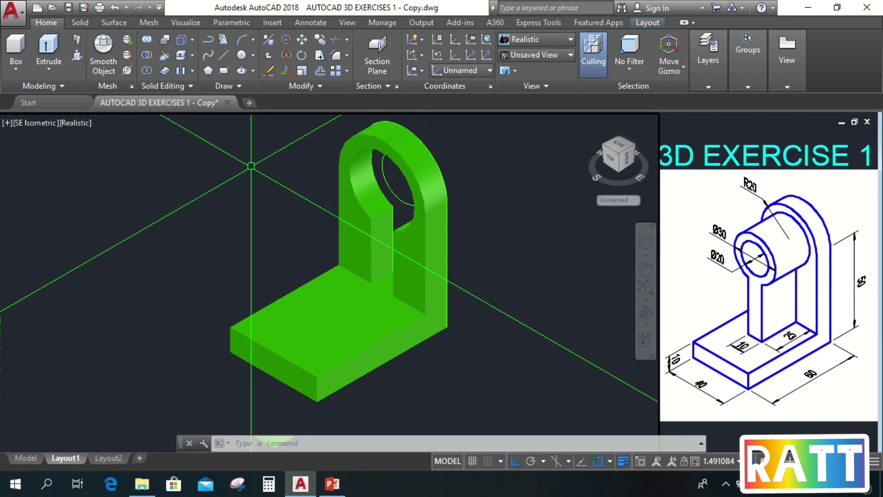
{"action": "left_click", "coordinate": [76, 55]}
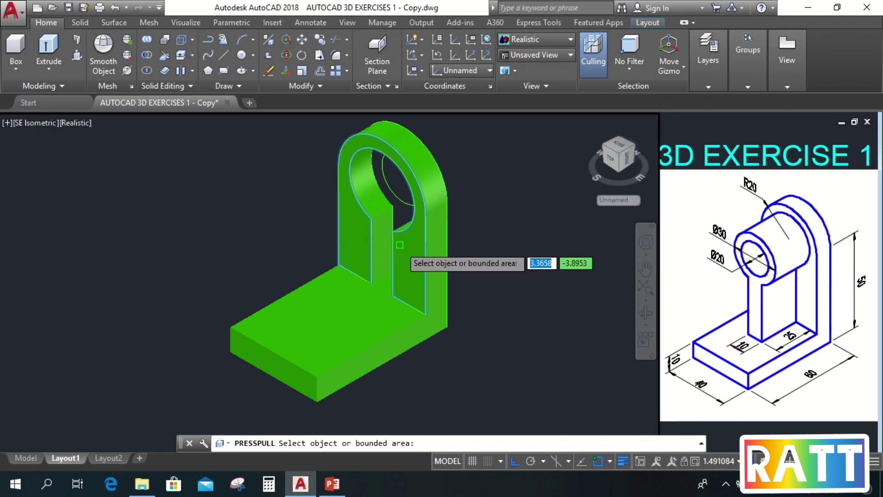
{"action": "middle_click_drag", "start_coordinate": [399, 241], "coordinate": [414, 265], "text": "shift"}
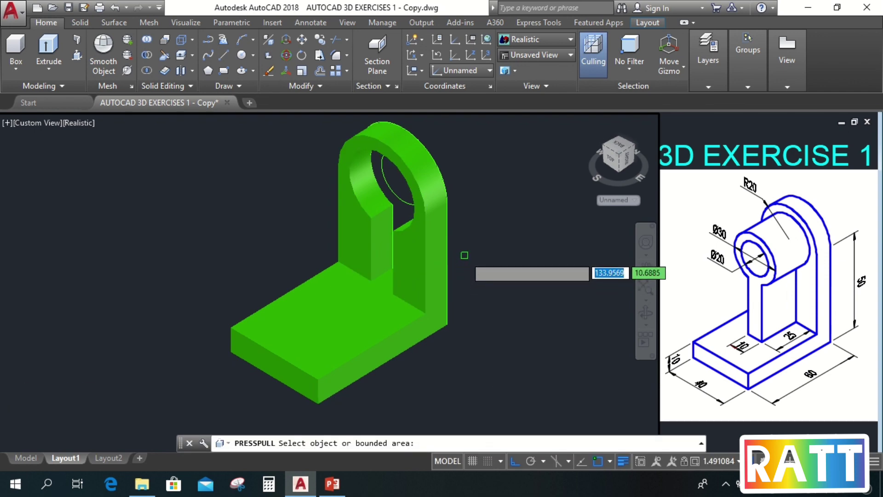
Press-pull the keyhole-shaped ring and rib region 35 units into a hollow boss with a supporting web.
{"action": "middle_click_drag", "start_coordinate": [466, 257], "coordinate": [482, 247], "text": "shift"}
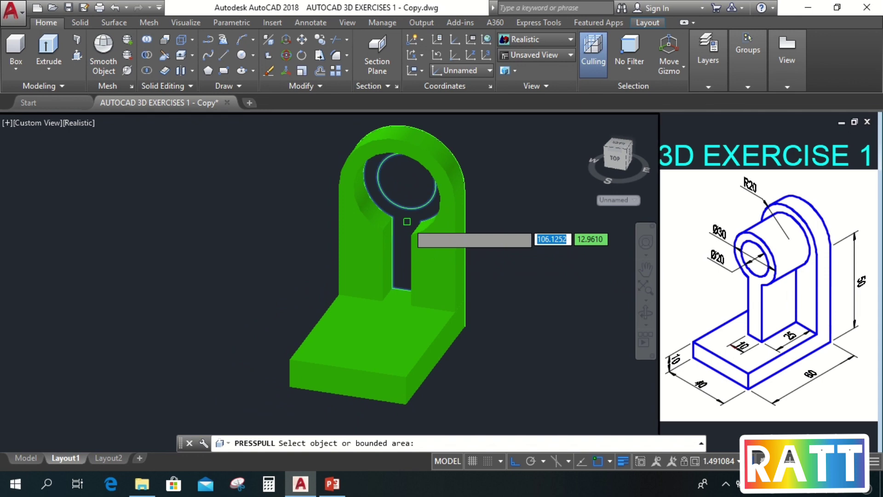
{"action": "left_click", "coordinate": [407, 222]}
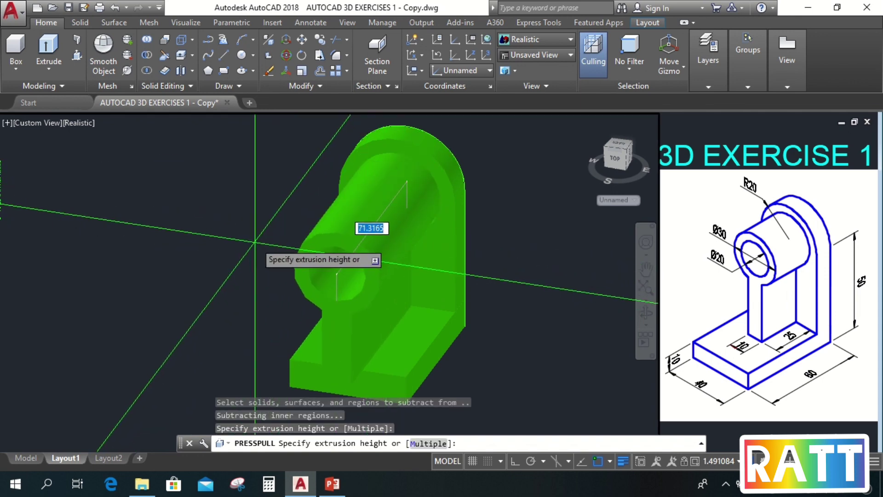
{"action": "type", "text": "35"}
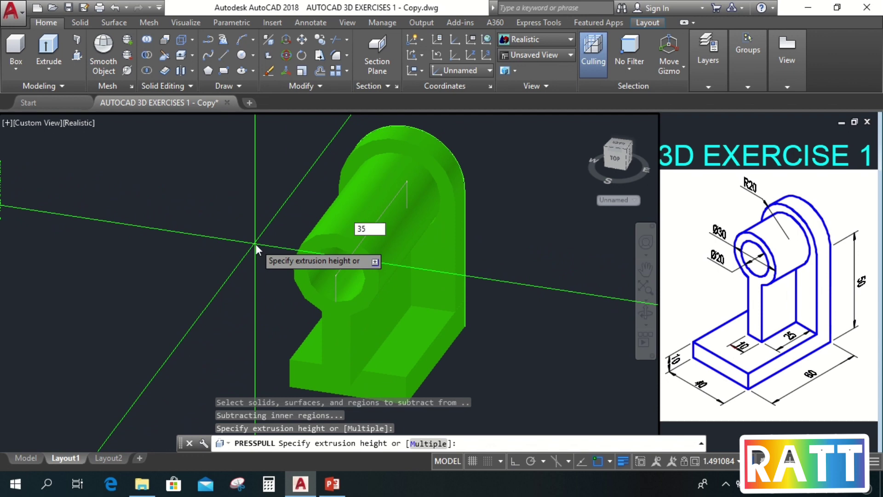
{"action": "key", "text": "Return"}
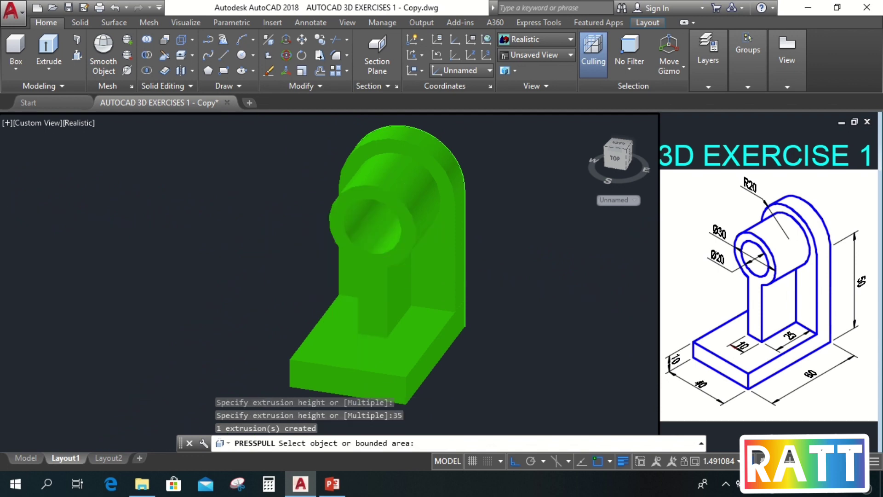
{"action": "key", "text": "Return"}
{"action": "middle_click_drag", "start_coordinate": [464, 285], "coordinate": [417, 299], "text": "shift"}
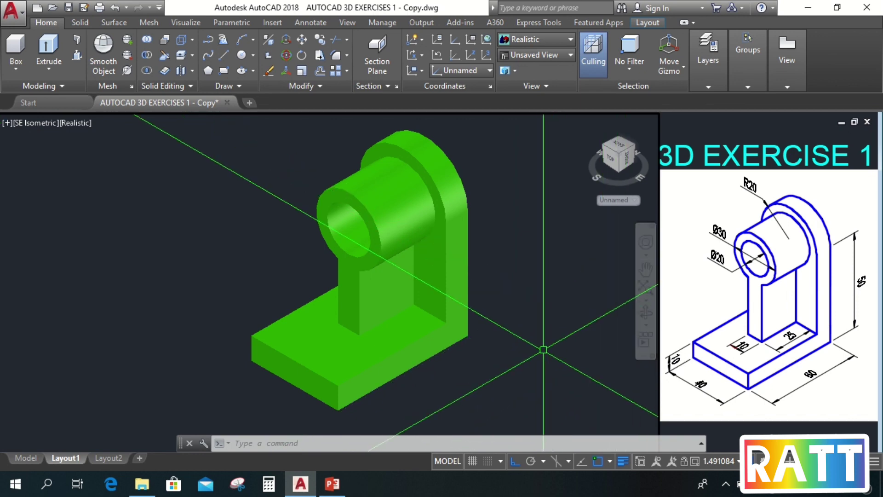
Define a three-point UCS with its origin at the base plate's front corner.
{"action": "left_click", "coordinate": [487, 55]}
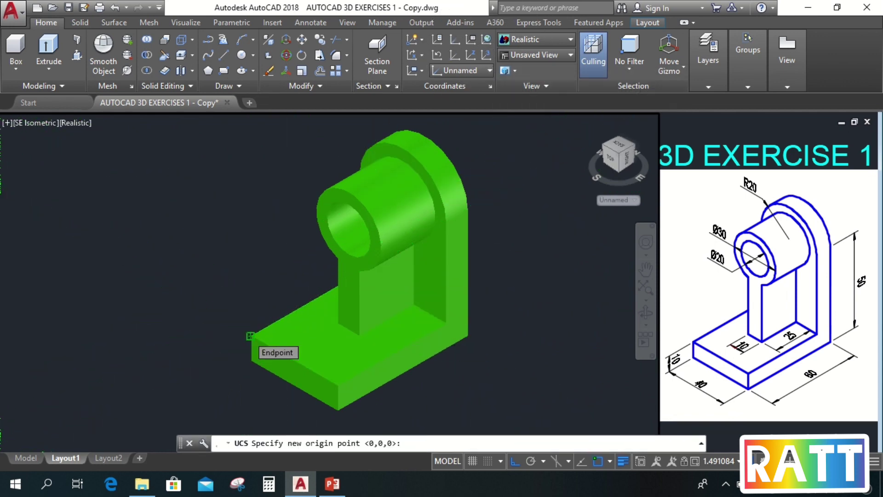
{"action": "left_click", "coordinate": [249, 337]}
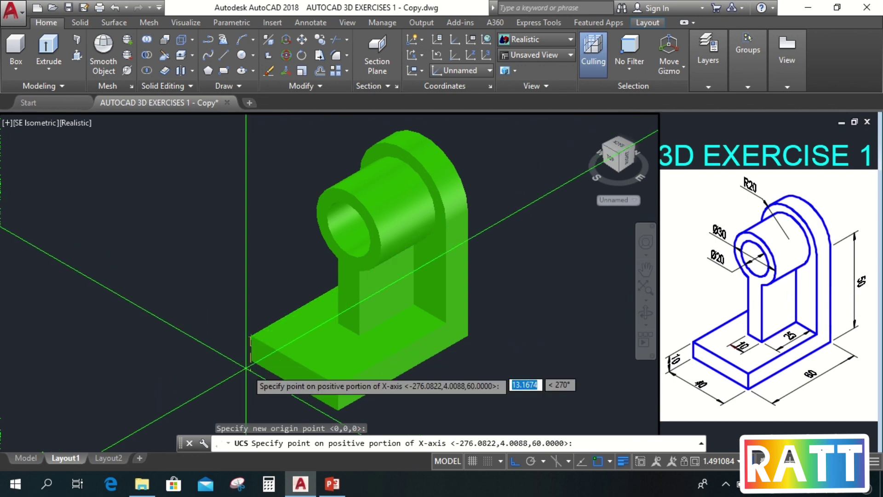
{"action": "left_click", "coordinate": [247, 398]}
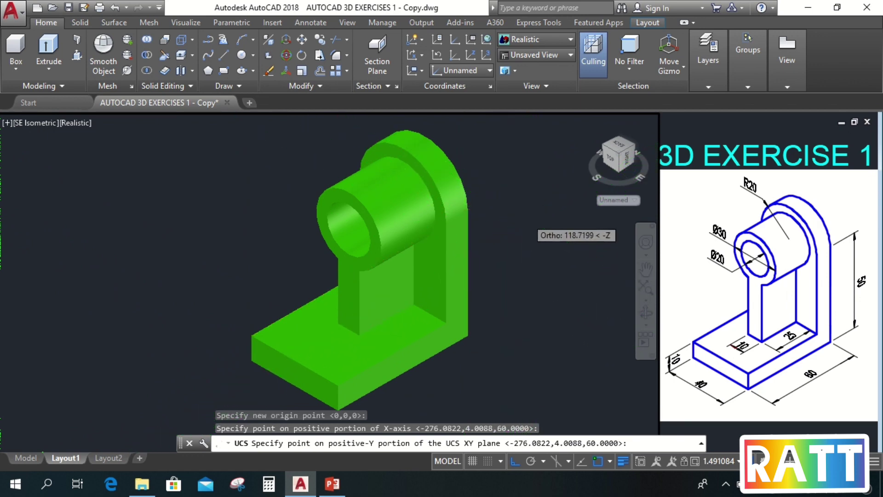
{"action": "left_click", "coordinate": [533, 229]}
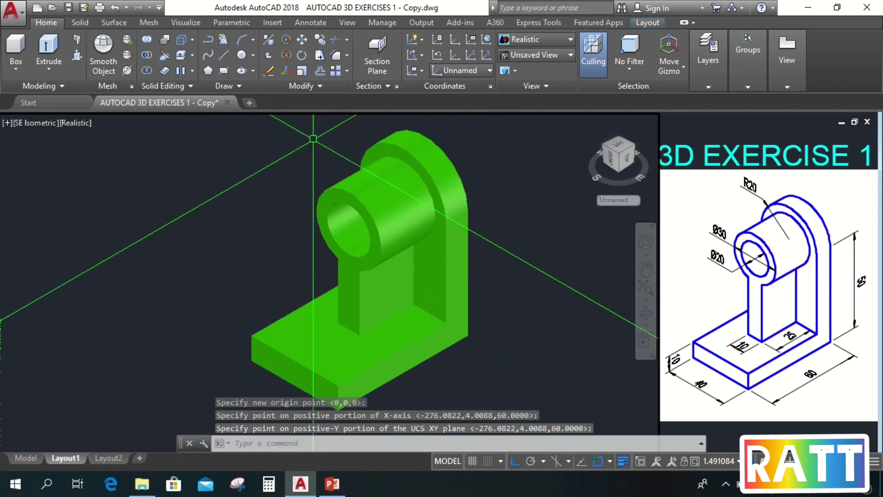
{"action": "left_click", "coordinate": [316, 23]}
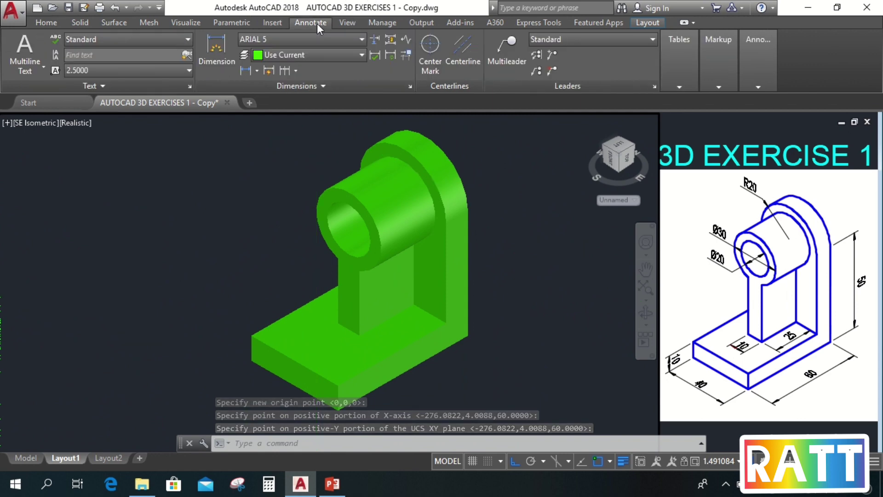
Add a 10 linear dimension for the base plate's thickness beside its left edge.
{"action": "left_click", "coordinate": [246, 70]}
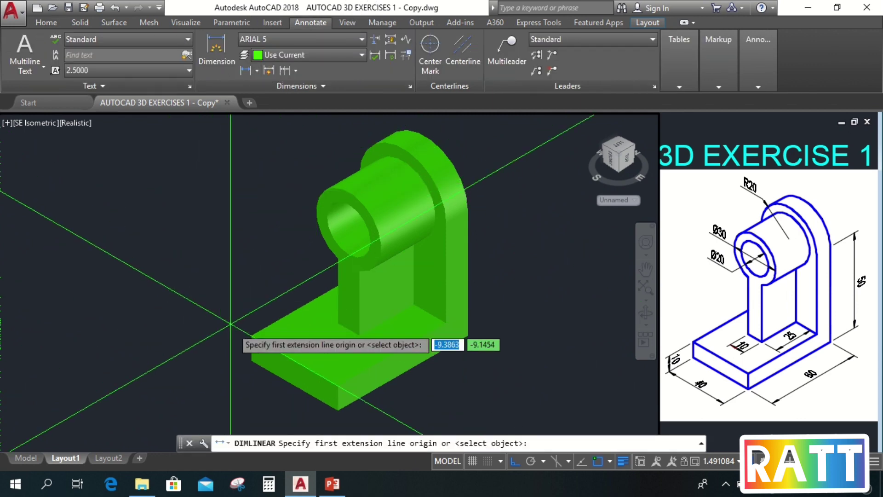
{"action": "left_click", "coordinate": [250, 361]}
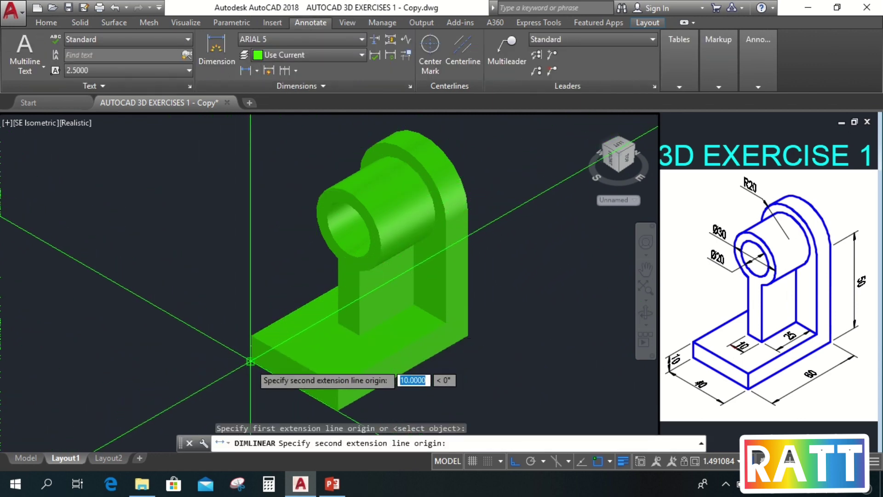
{"action": "left_click", "coordinate": [251, 335]}
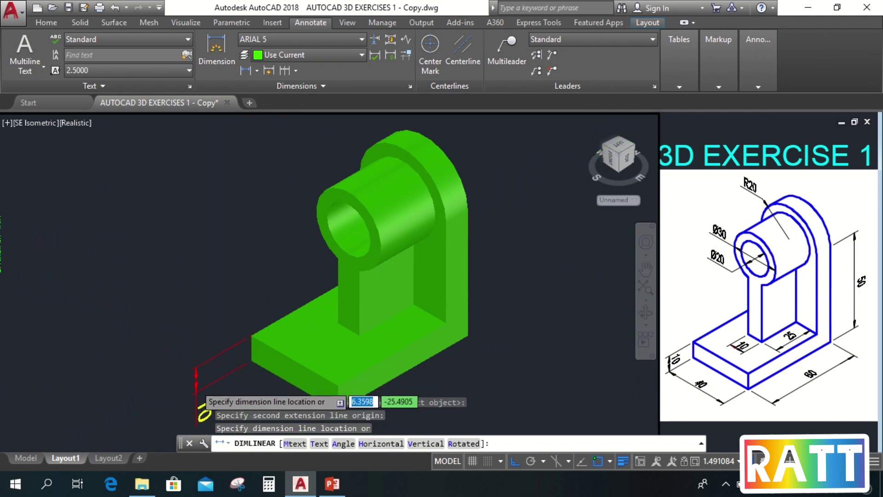
{"action": "left_click", "coordinate": [203, 411]}
Move the 10 dimension text between its extension lines and deselect it.
{"action": "left_click", "coordinate": [205, 413]}
{"action": "mouse_move", "coordinate": [205, 413]}
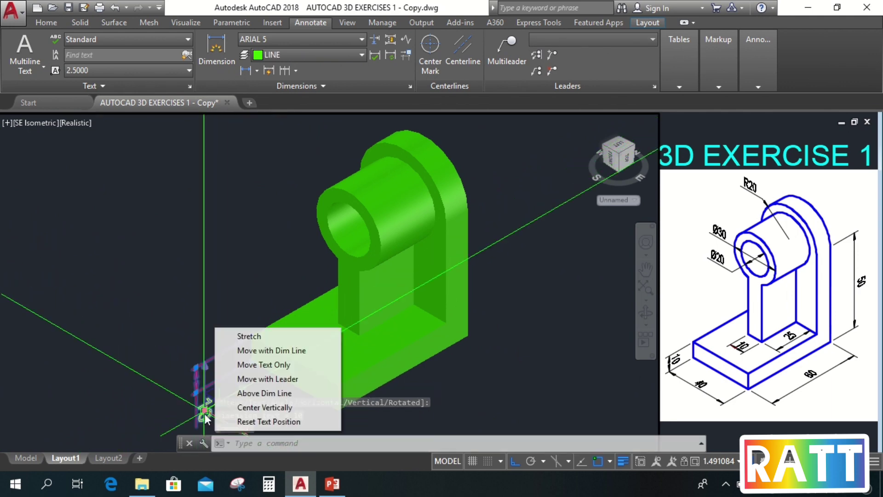
{"action": "left_click", "coordinate": [256, 365]}
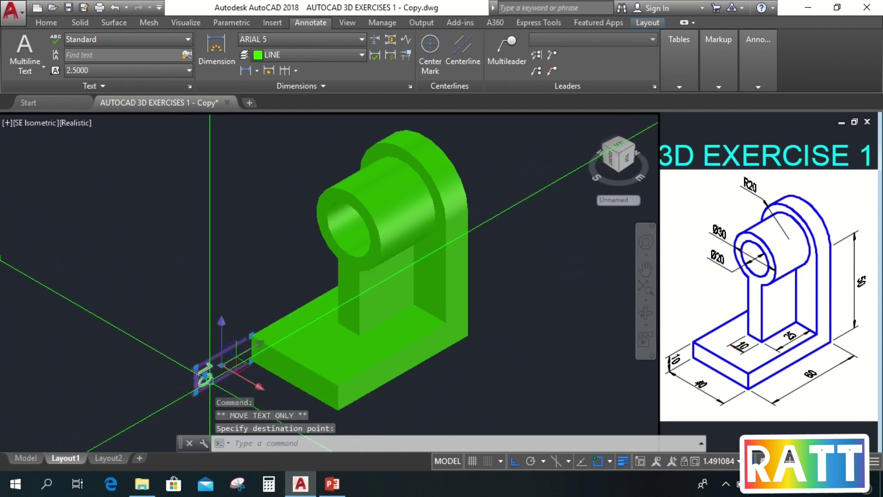
{"action": "scroll", "coordinate": [217, 367], "scroll_direction": "up", "scroll_amount": 3}
{"action": "left_click", "coordinate": [198, 368]}
{"action": "left_click", "coordinate": [199, 367]}
{"action": "scroll", "coordinate": [206, 356], "scroll_direction": "up", "scroll_amount": 2}
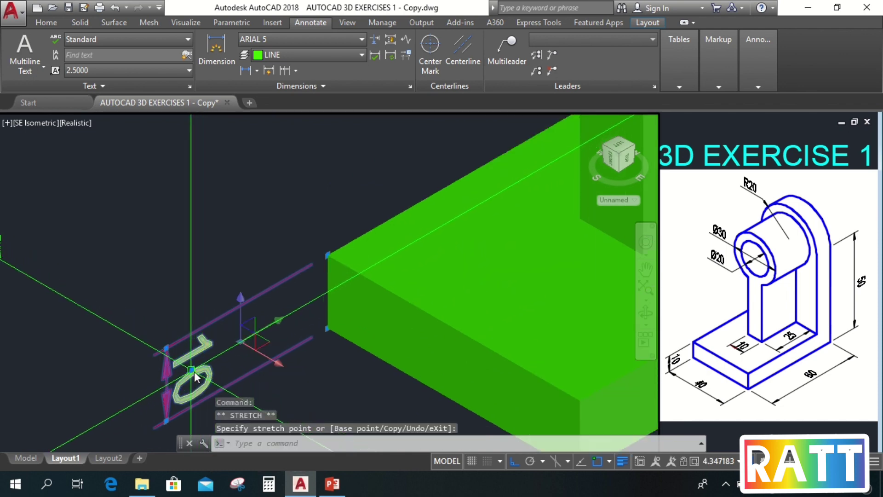
{"action": "scroll", "coordinate": [210, 361], "scroll_direction": "up", "scroll_amount": 3}
{"action": "scroll", "coordinate": [175, 377], "scroll_direction": "down", "scroll_amount": 2}
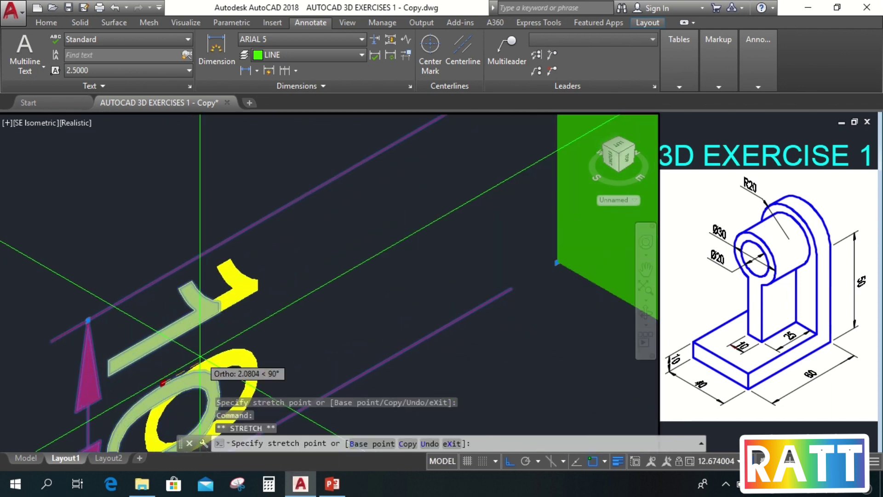
{"action": "left_click", "coordinate": [199, 348]}
{"action": "scroll", "coordinate": [207, 355], "scroll_direction": "down", "scroll_amount": 3}
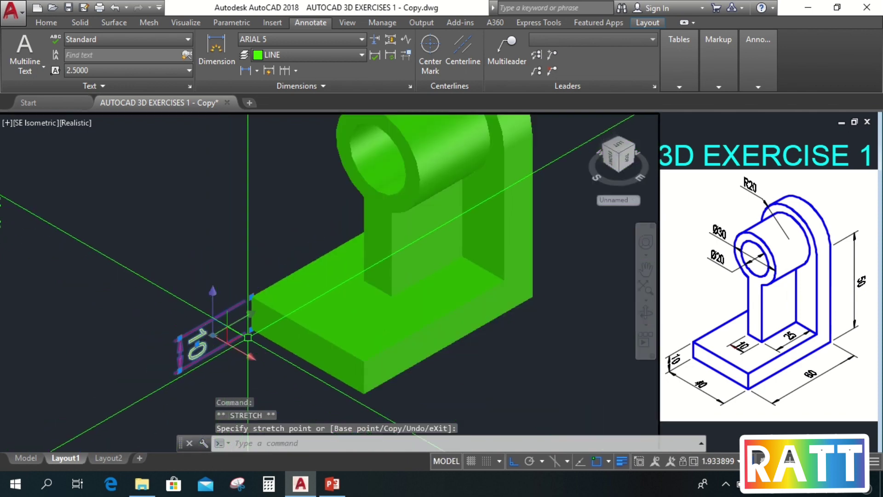
{"action": "scroll", "coordinate": [230, 336], "scroll_direction": "up", "scroll_amount": 1}
{"action": "scroll", "coordinate": [287, 317], "scroll_direction": "down", "scroll_amount": 2}
{"action": "scroll", "coordinate": [287, 318], "scroll_direction": "up", "scroll_amount": 2}
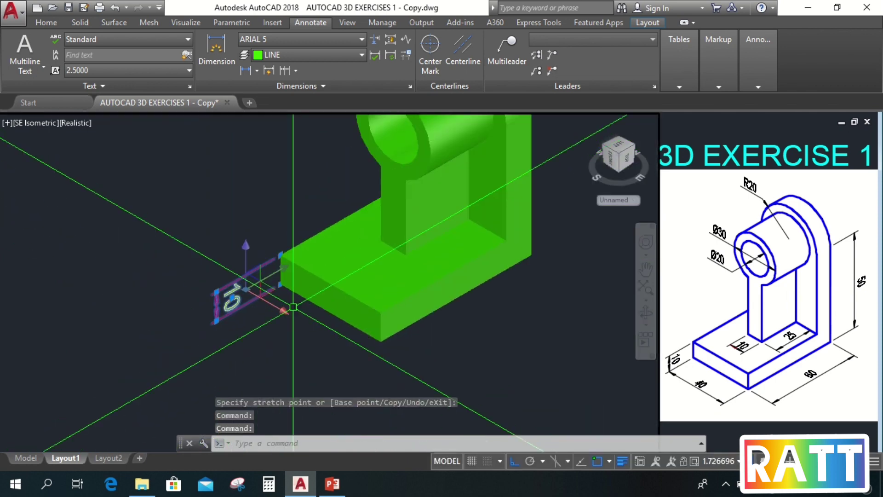
{"action": "key", "text": "Escape"}
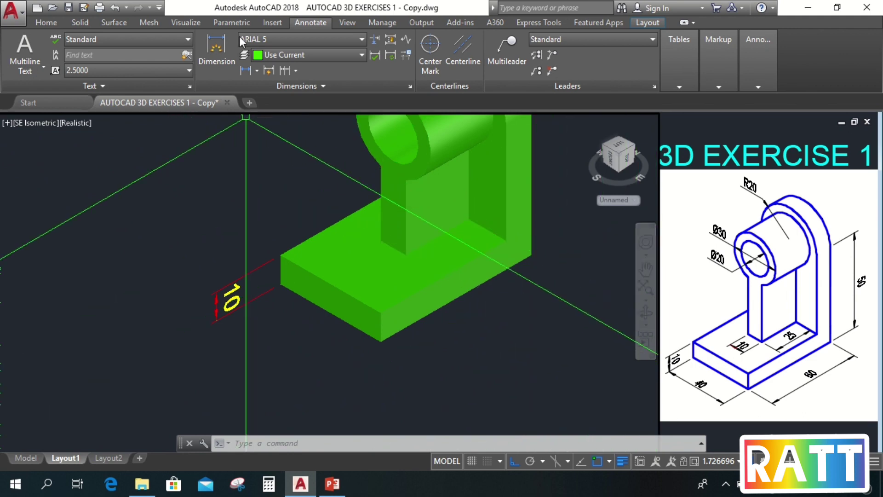
Set a three-point UCS at the base plate's corner, X along its front edge.
{"action": "left_click", "coordinate": [42, 21]}
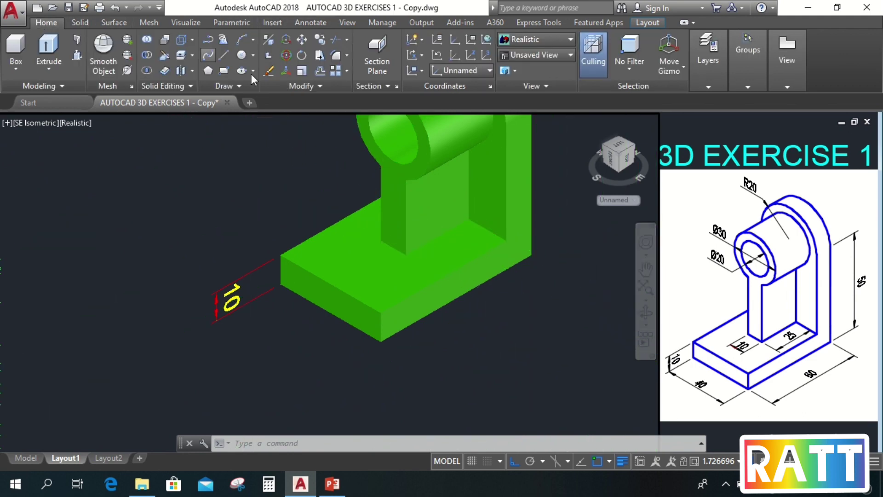
{"action": "left_click", "coordinate": [485, 55]}
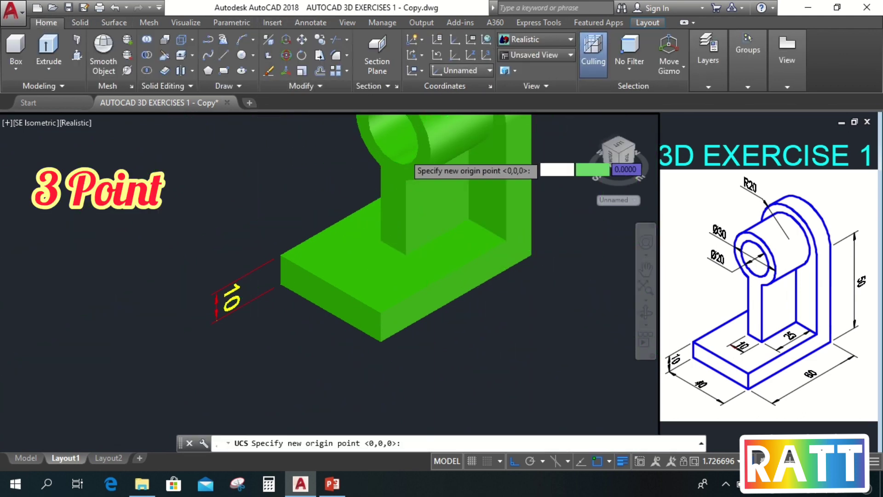
{"action": "left_click", "coordinate": [279, 285]}
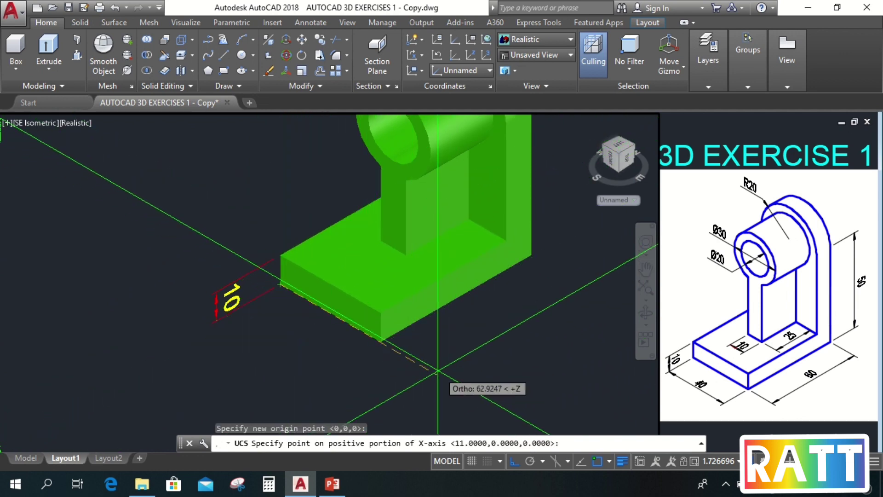
{"action": "left_click", "coordinate": [448, 383]}
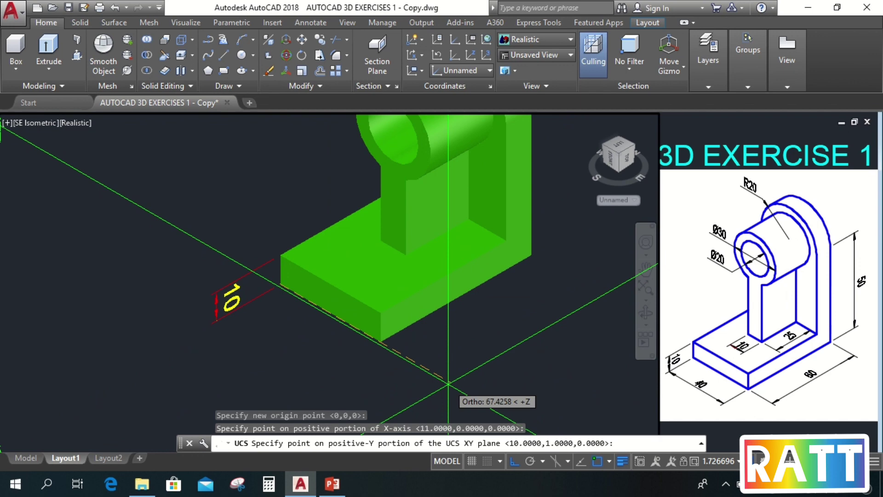
{"action": "left_click", "coordinate": [556, 161]}
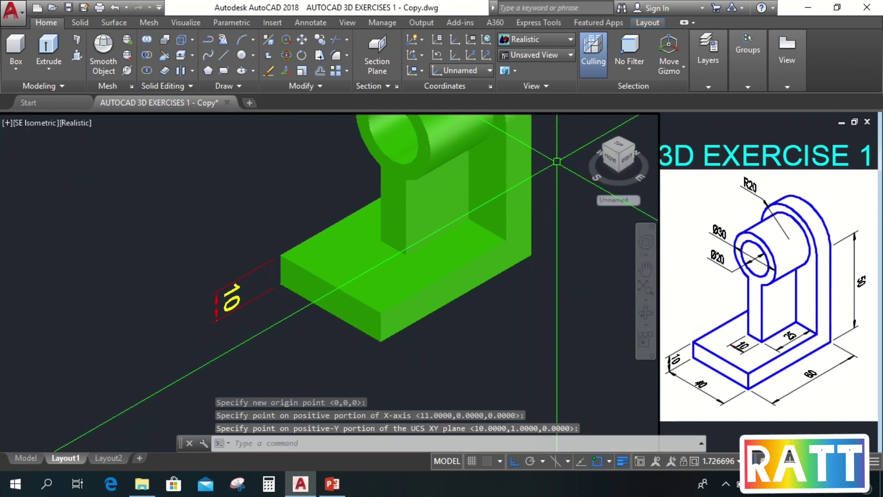
Dimension the base plate's short front edge as 40.
{"action": "left_click", "coordinate": [312, 23]}
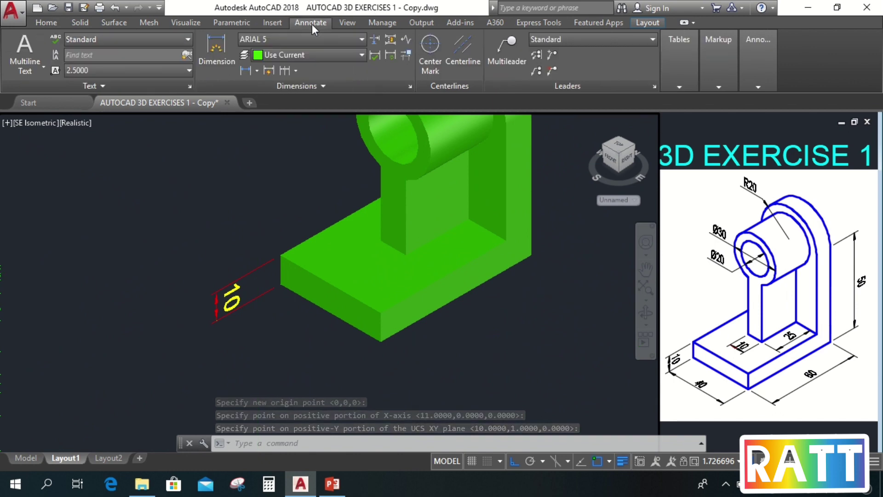
{"action": "left_click", "coordinate": [245, 69]}
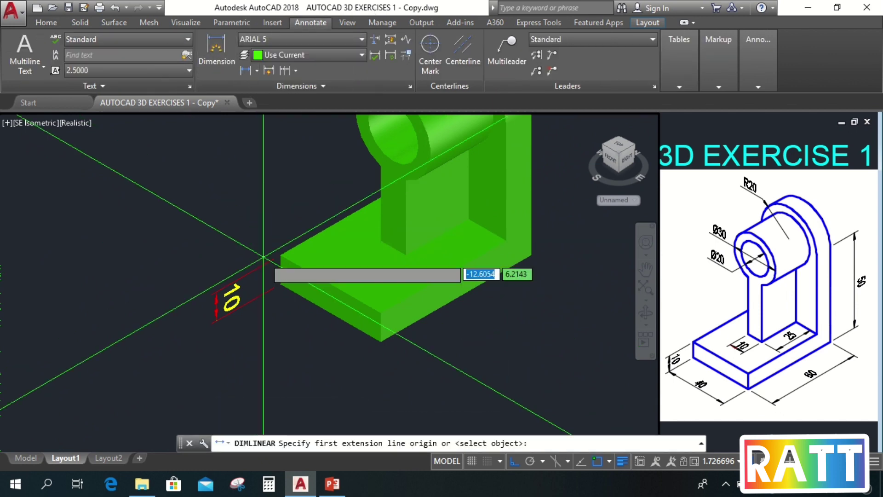
{"action": "left_click", "coordinate": [280, 284]}
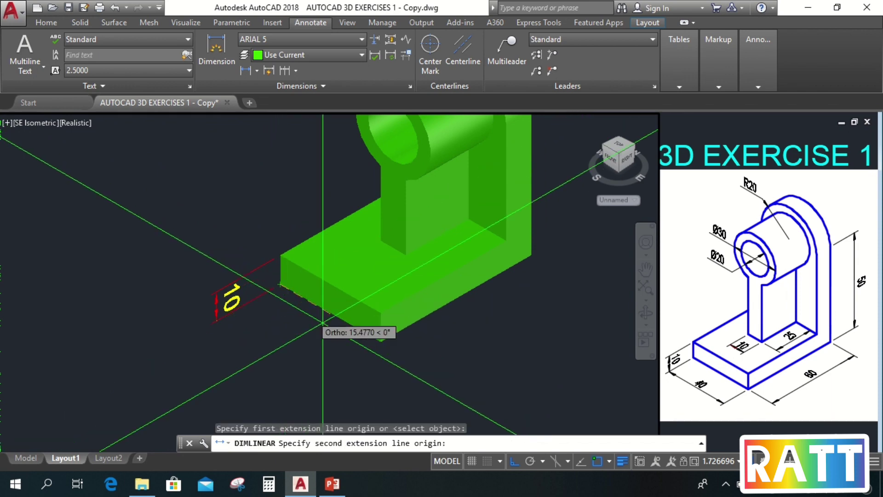
{"action": "left_click", "coordinate": [381, 339]}
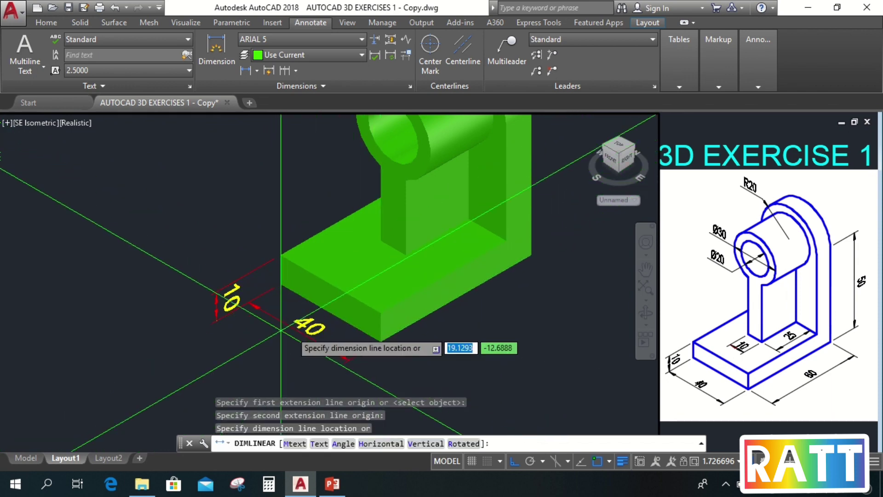
{"action": "left_click", "coordinate": [225, 324]}
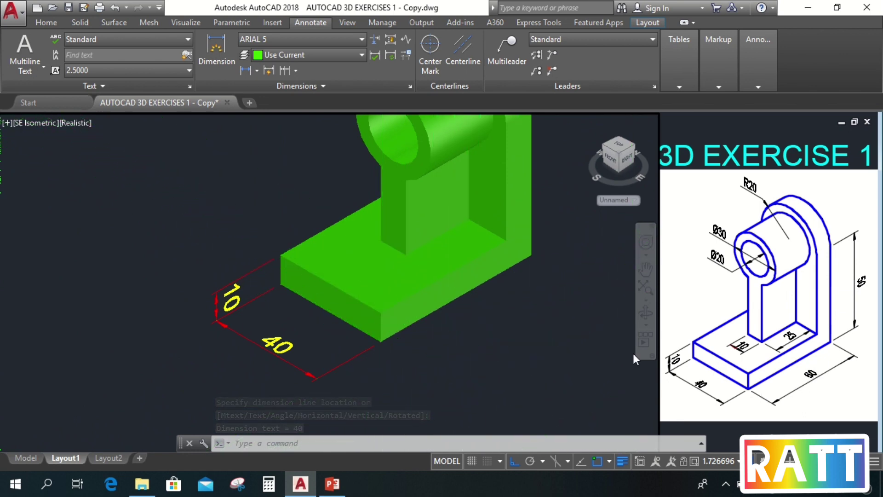
Set a three-point UCS at the base corner with X along the long edge.
{"action": "left_click", "coordinate": [46, 23]}
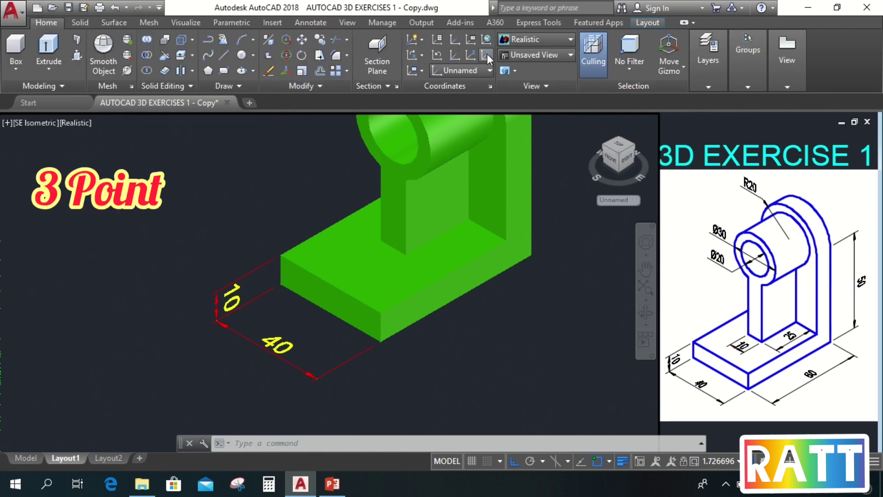
{"action": "left_click", "coordinate": [487, 53]}
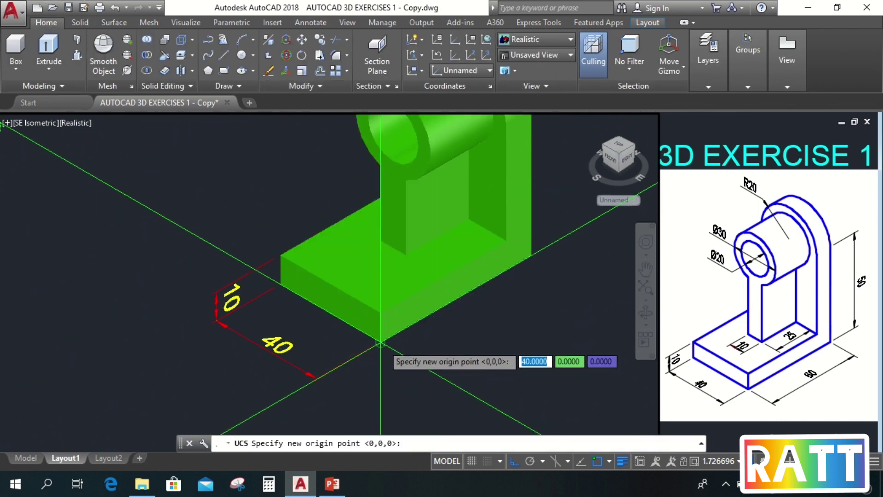
{"action": "left_click", "coordinate": [380, 342]}
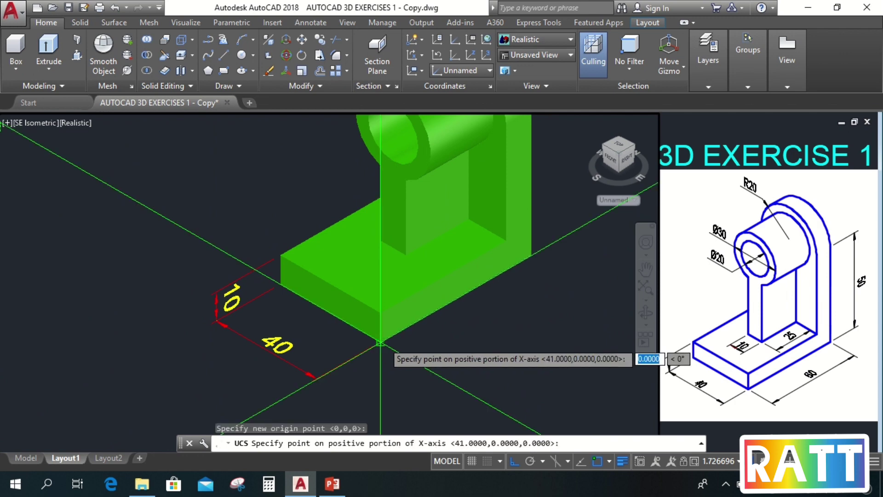
{"action": "left_click", "coordinate": [570, 235]}
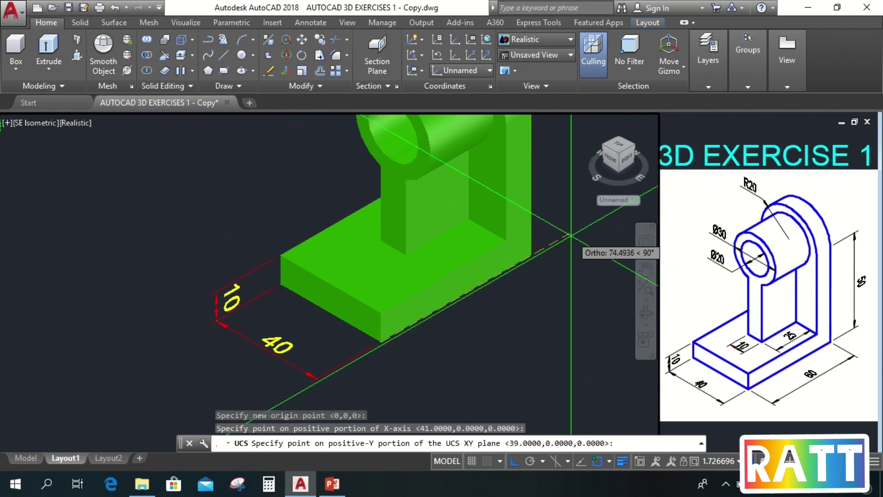
{"action": "left_click", "coordinate": [159, 212]}
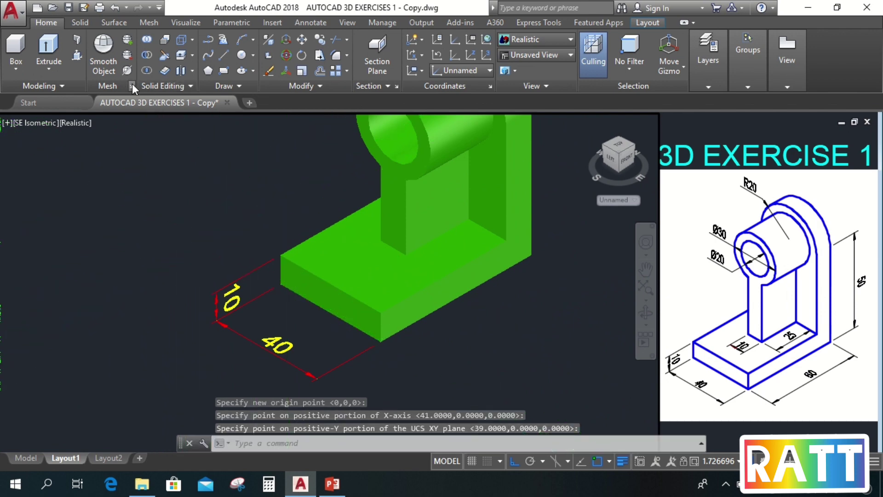
Dimension the base plate's long side edge as 60.
{"action": "left_click", "coordinate": [313, 23]}
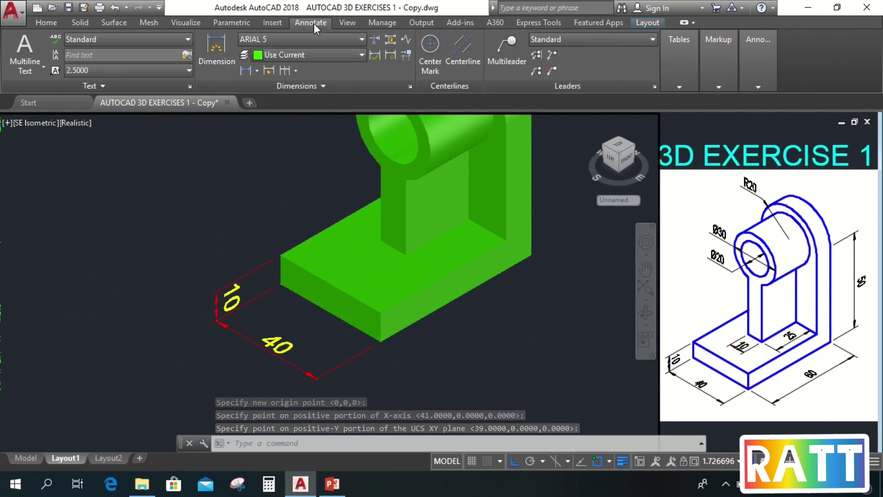
{"action": "left_click", "coordinate": [250, 70]}
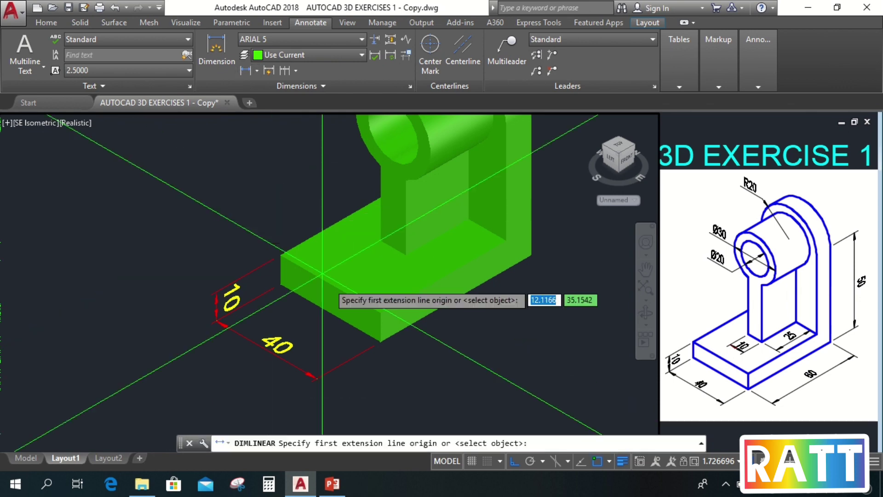
{"action": "left_click", "coordinate": [379, 343]}
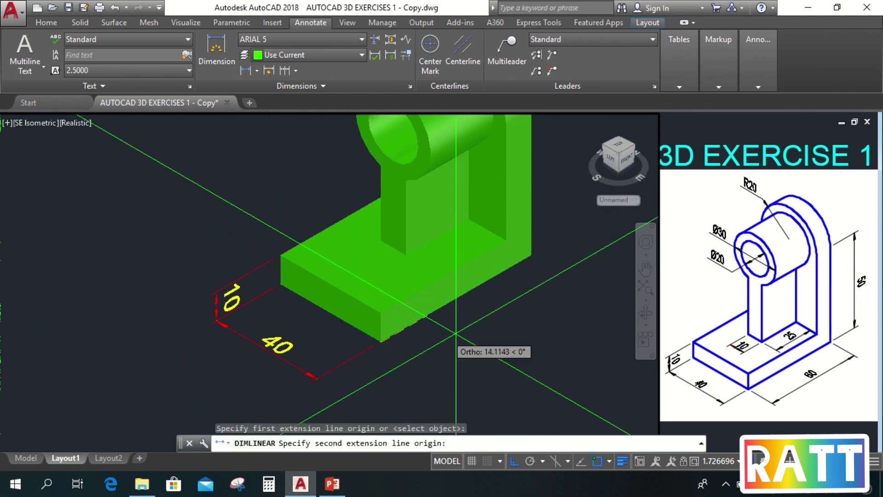
{"action": "left_click", "coordinate": [534, 255]}
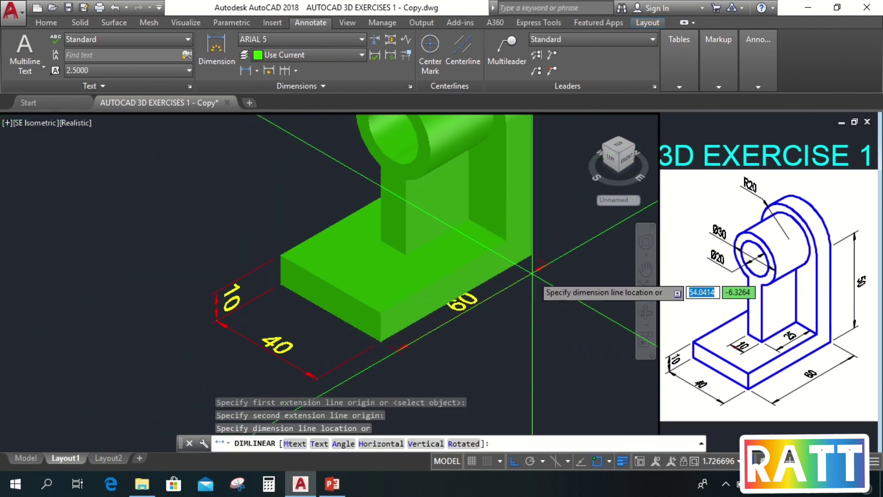
{"action": "left_click", "coordinate": [537, 319]}
{"action": "scroll", "coordinate": [375, 296], "scroll_direction": "down", "scroll_amount": 3}
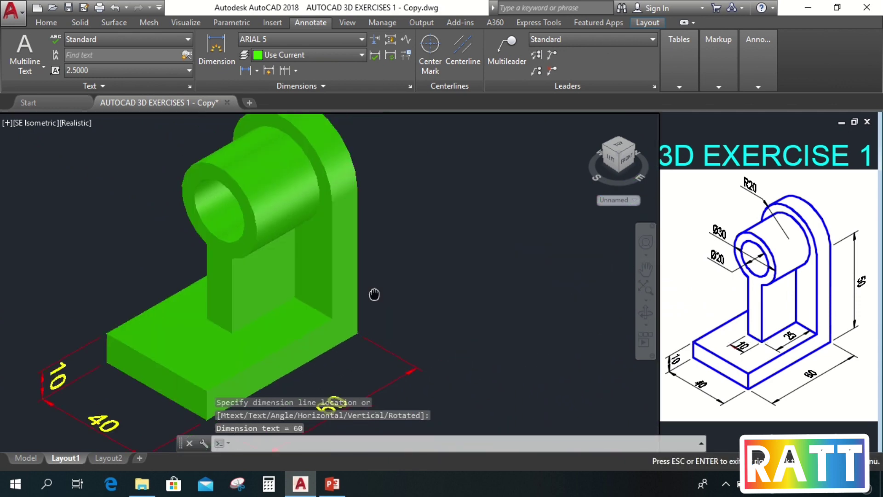
{"action": "scroll", "coordinate": [429, 318], "scroll_direction": "up", "scroll_amount": 3}
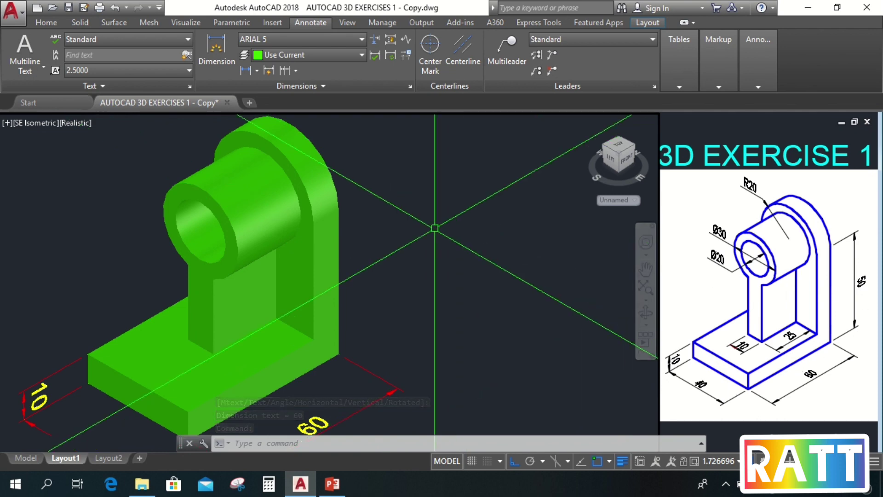
Define a three-point UCS at the far end of the base plate's 60 edge.
{"action": "left_click", "coordinate": [44, 23]}
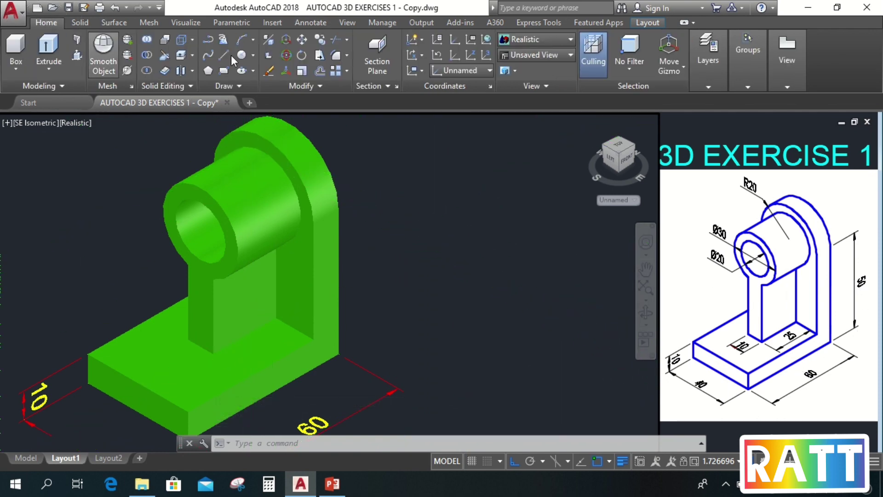
{"action": "left_click", "coordinate": [486, 57]}
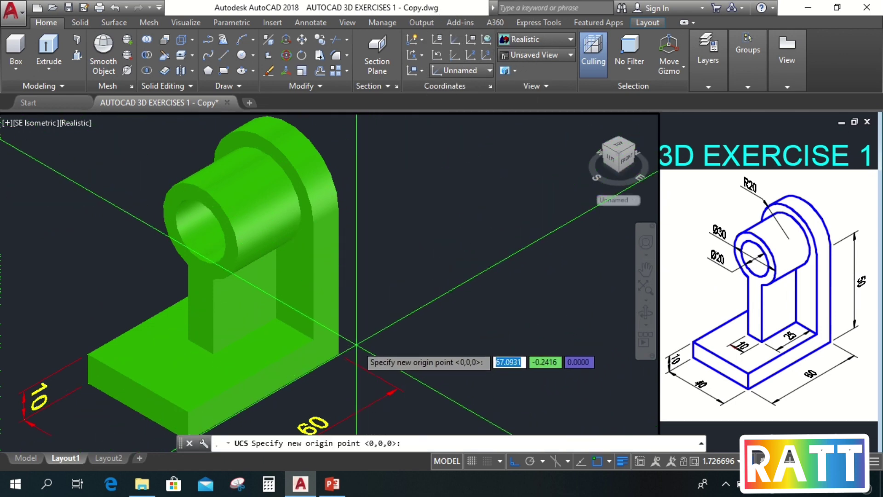
{"action": "left_click", "coordinate": [338, 354]}
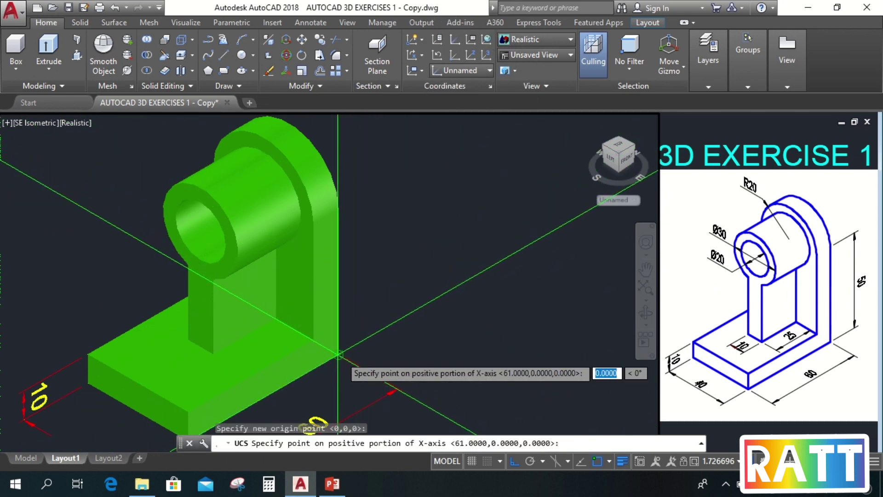
{"action": "middle_click_drag", "start_coordinate": [345, 425], "coordinate": [338, 354]}
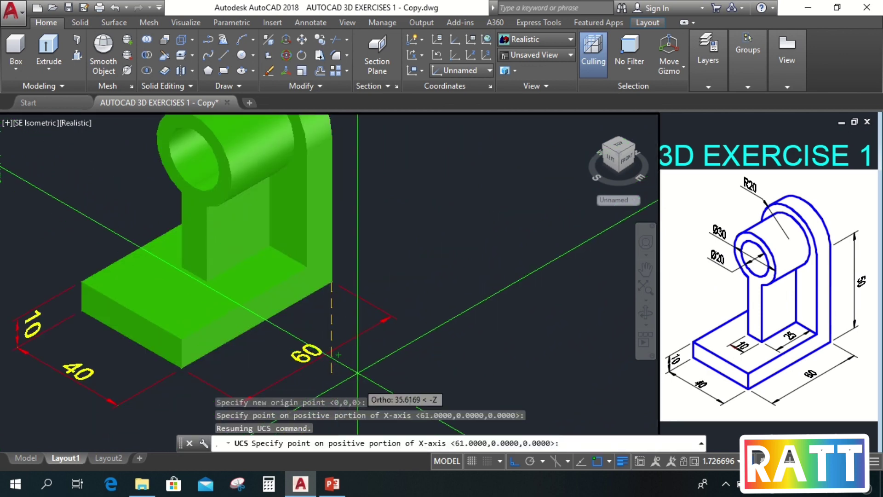
{"action": "left_click", "coordinate": [398, 304]}
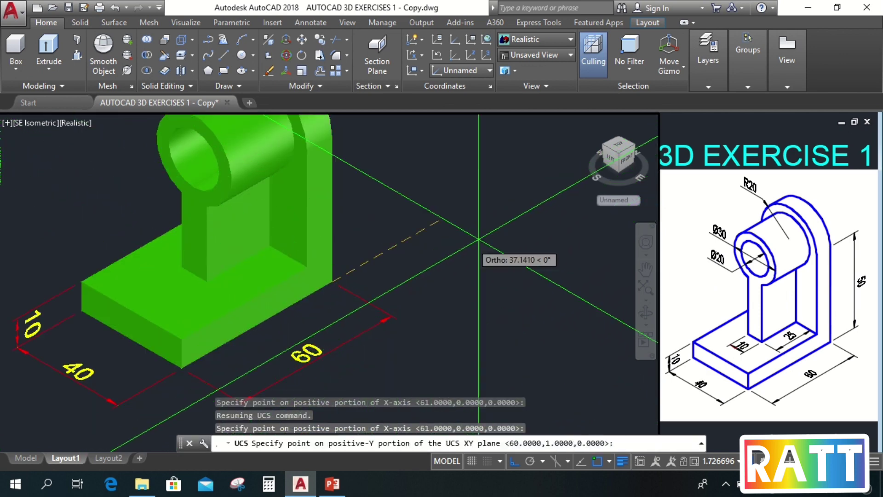
{"action": "key", "text": "Return"}
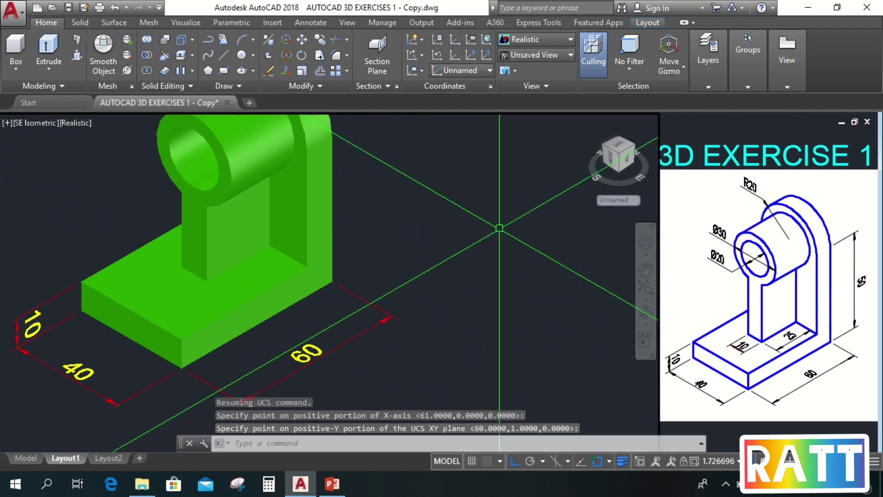
{"action": "middle_click_drag", "start_coordinate": [443, 184], "coordinate": [455, 234]}
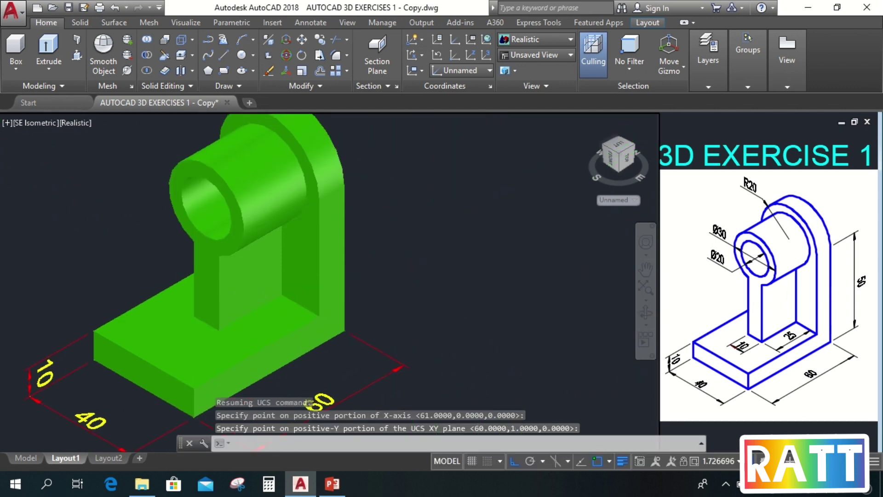
{"action": "left_click", "coordinate": [324, 26]}
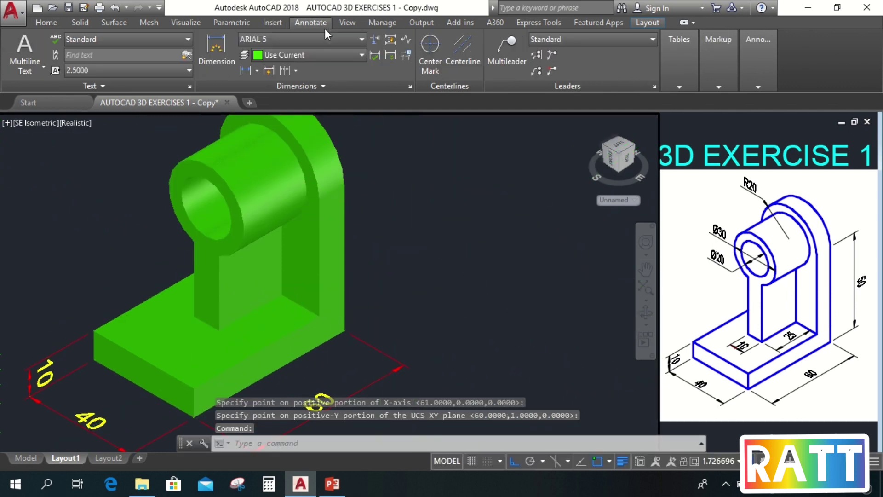
Dimension the upright's height as 50 between its top and bottom back corners.
{"action": "left_click", "coordinate": [249, 68]}
{"action": "left_click", "coordinate": [344, 184]}
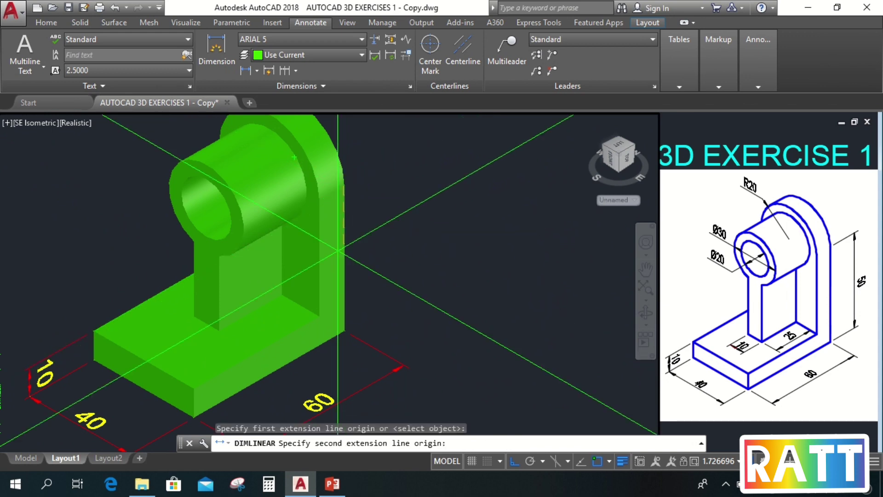
{"action": "left_click", "coordinate": [344, 331]}
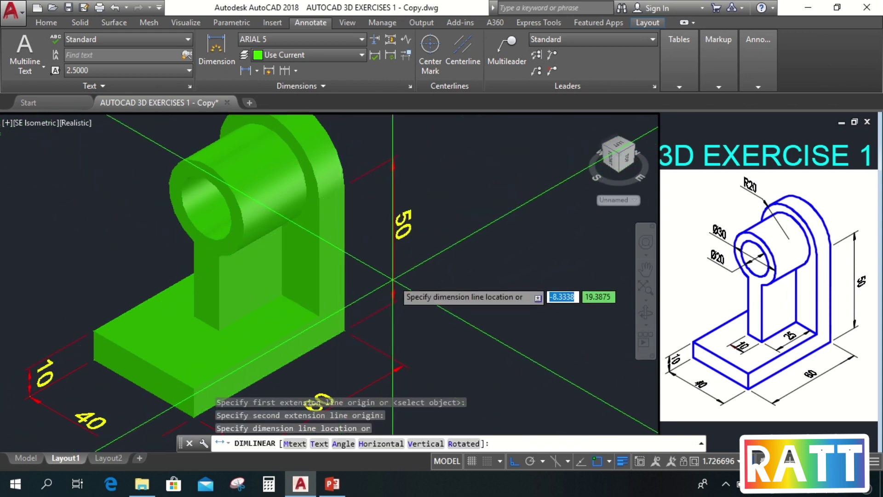
{"action": "left_click", "coordinate": [391, 279]}
{"action": "scroll", "coordinate": [388, 276], "scroll_direction": "down", "scroll_amount": 4}
{"action": "scroll", "coordinate": [313, 320], "scroll_direction": "up", "scroll_amount": 2}
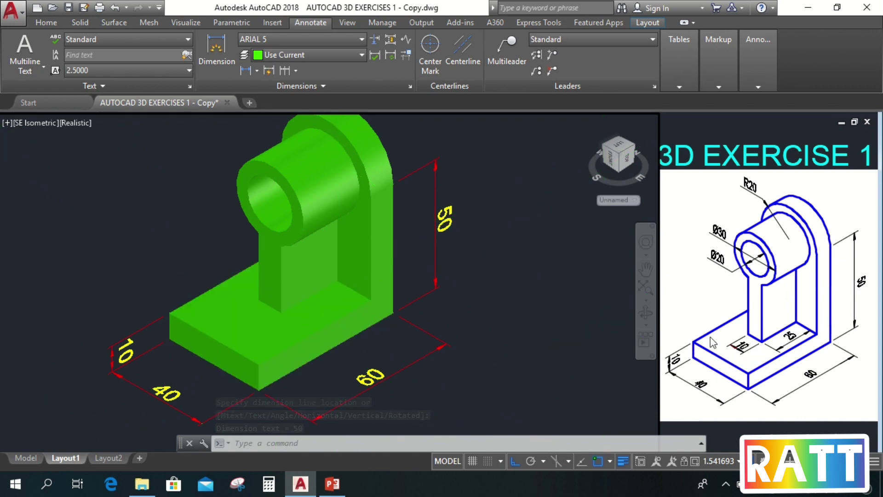
Place a three-point UCS on the base plate's top face.
{"action": "left_click", "coordinate": [45, 22]}
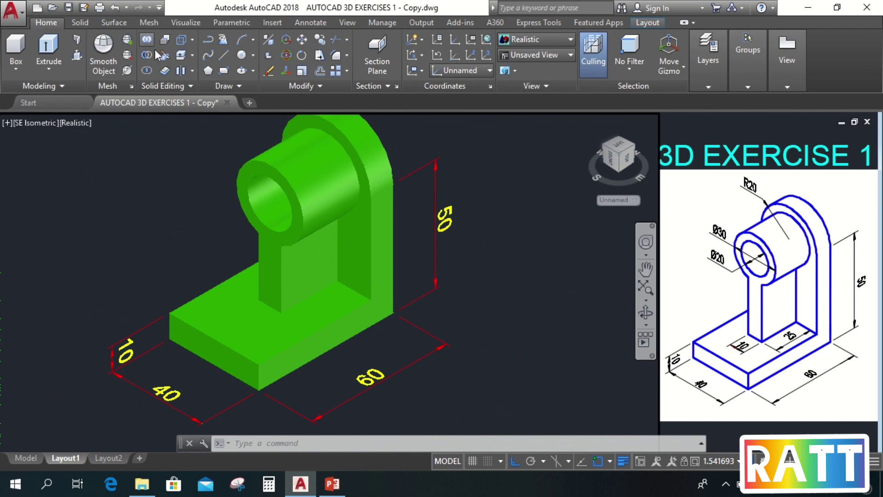
{"action": "left_click", "coordinate": [486, 55]}
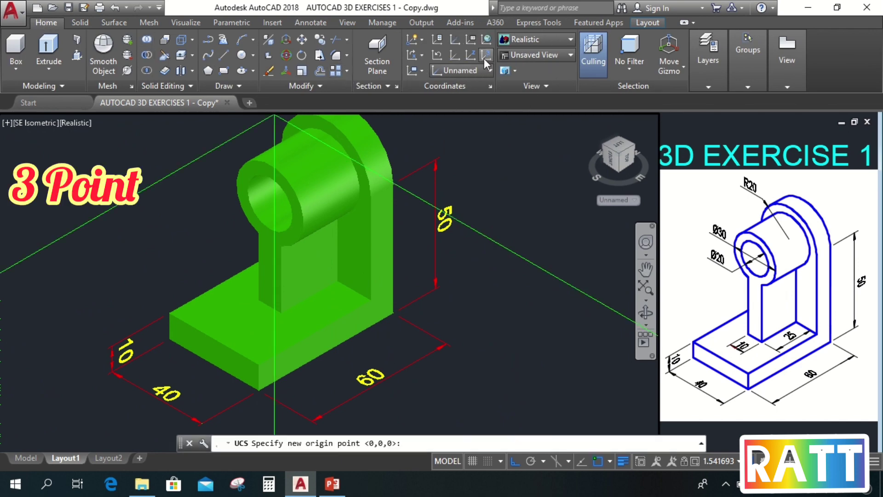
{"action": "scroll", "coordinate": [259, 293], "scroll_direction": "up", "scroll_amount": 4}
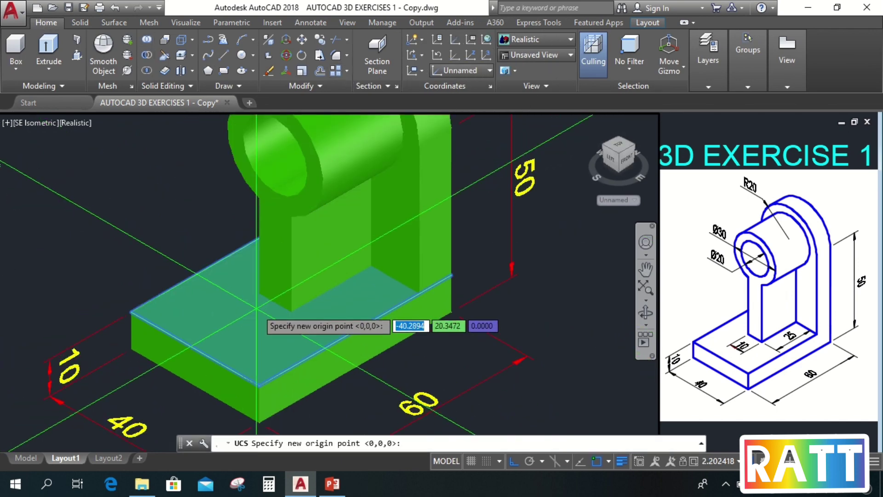
{"action": "left_click", "coordinate": [259, 293]}
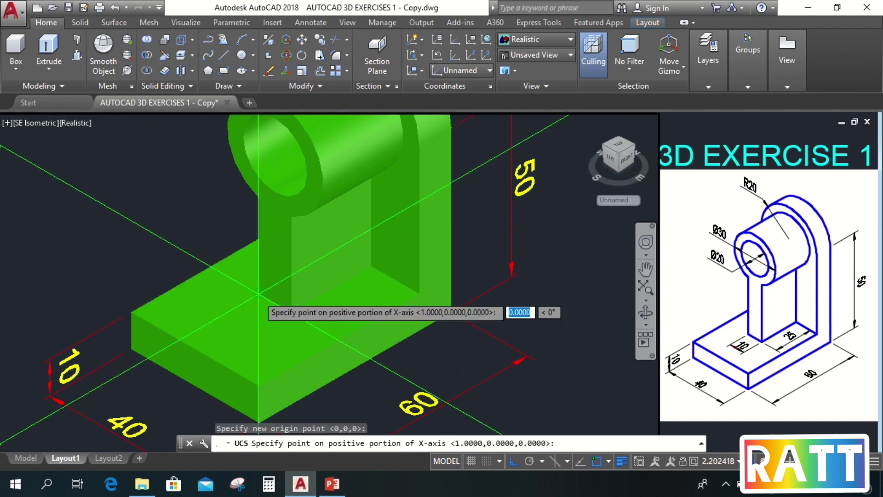
{"action": "left_click", "coordinate": [421, 371]}
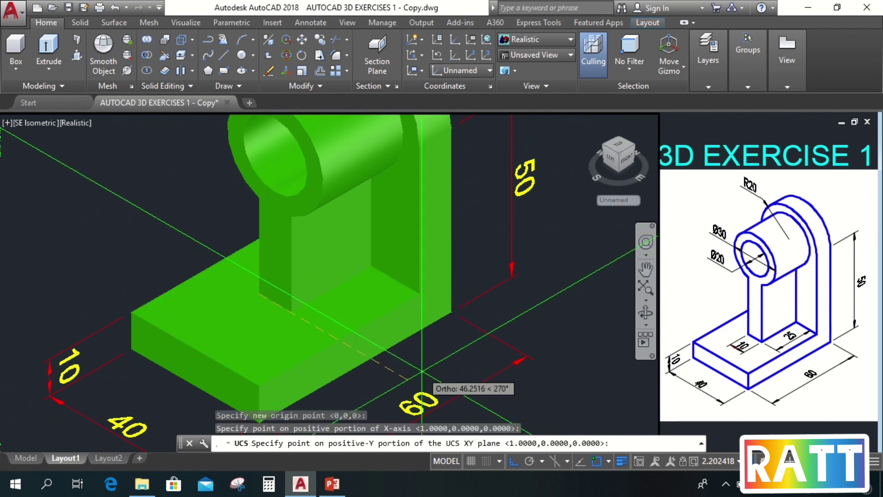
{"action": "left_click", "coordinate": [551, 144]}
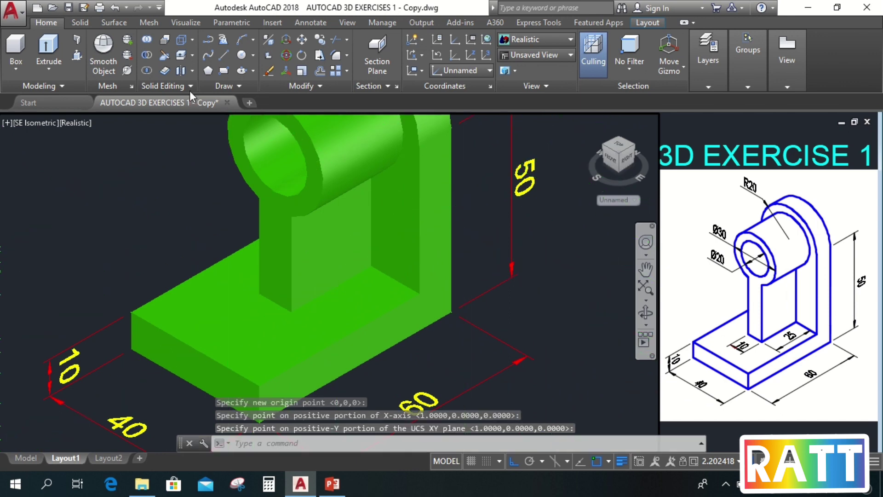
Dimension the upright's 10 thickness on the base top and grab its line to reposition.
{"action": "left_click", "coordinate": [317, 24]}
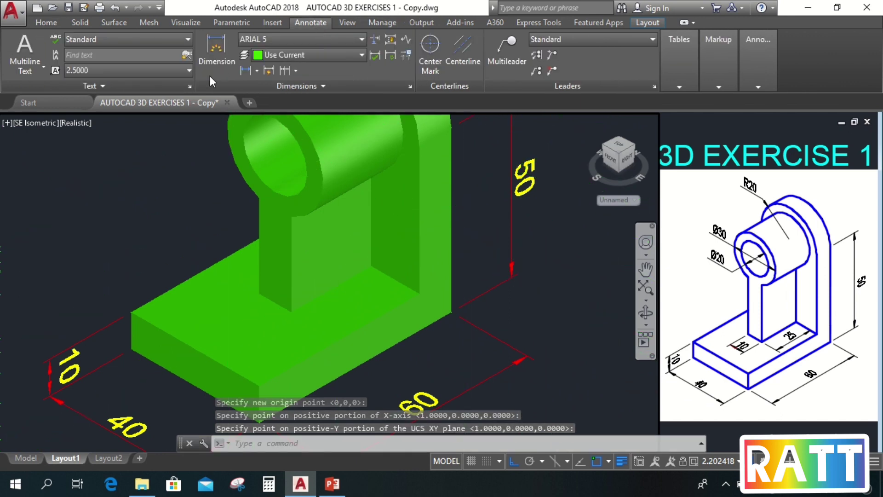
{"action": "left_click", "coordinate": [248, 70]}
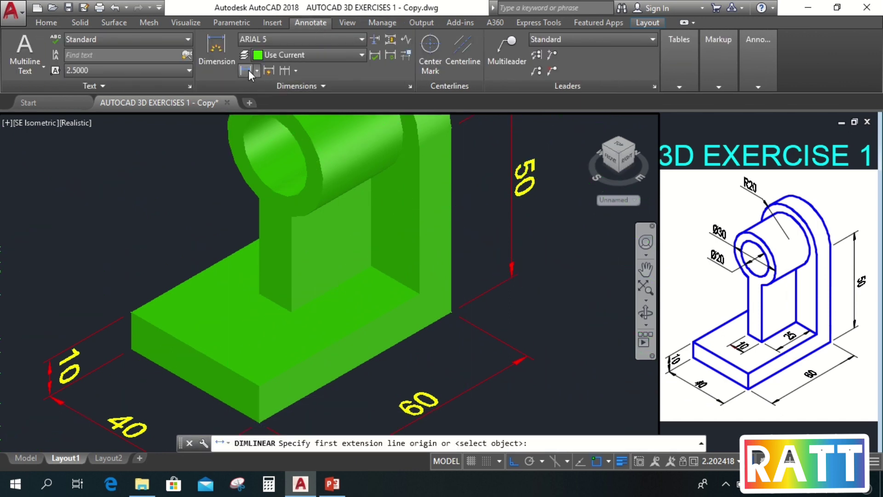
{"action": "left_click", "coordinate": [259, 294]}
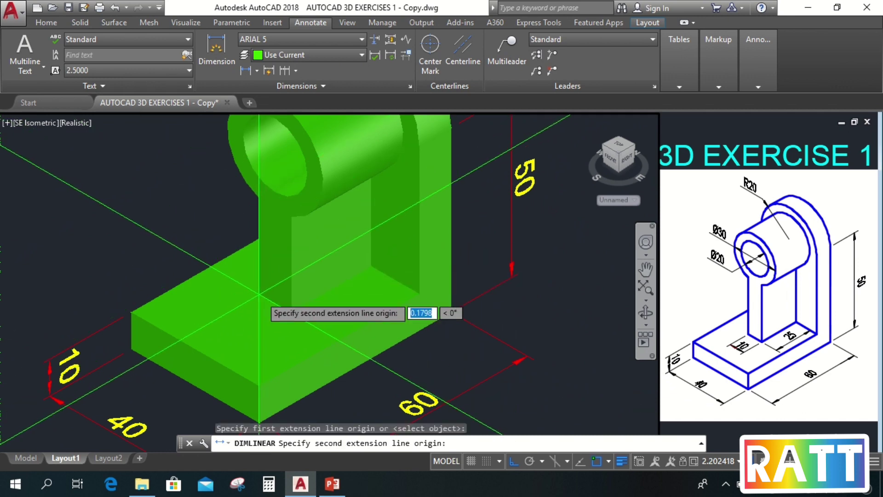
{"action": "left_click", "coordinate": [289, 309]}
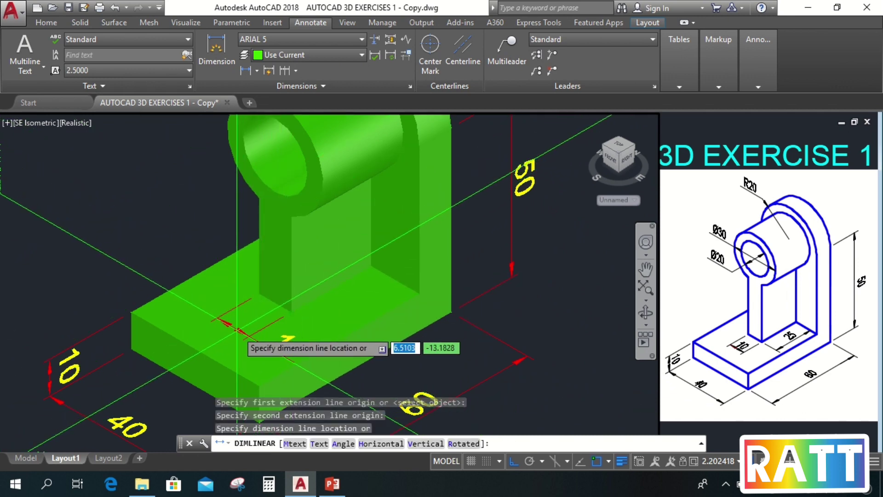
{"action": "left_click", "coordinate": [292, 349]}
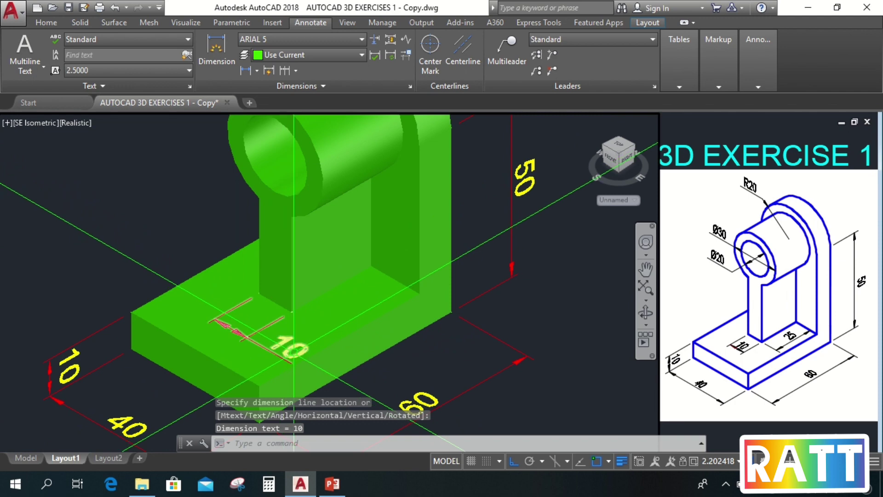
{"action": "left_click", "coordinate": [241, 334]}
{"action": "left_click", "coordinate": [241, 334]}
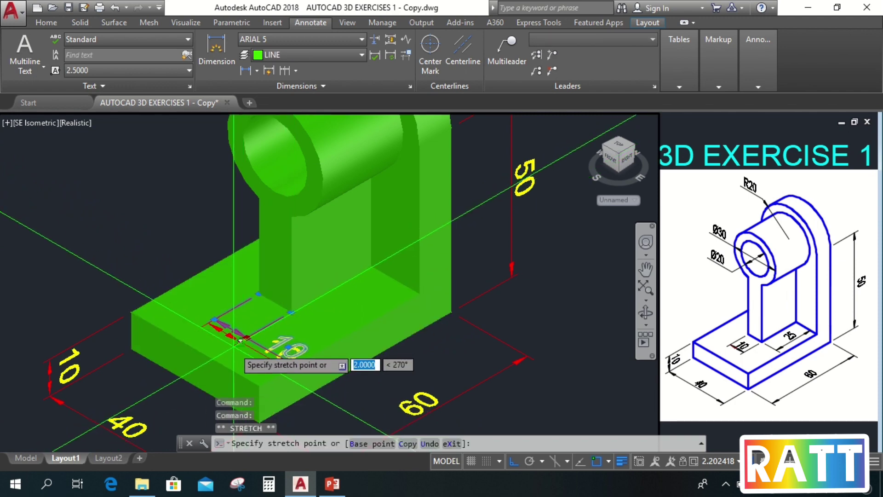
Reposition the 10 dimension line on the base top and deselect it.
{"action": "left_click", "coordinate": [275, 354]}
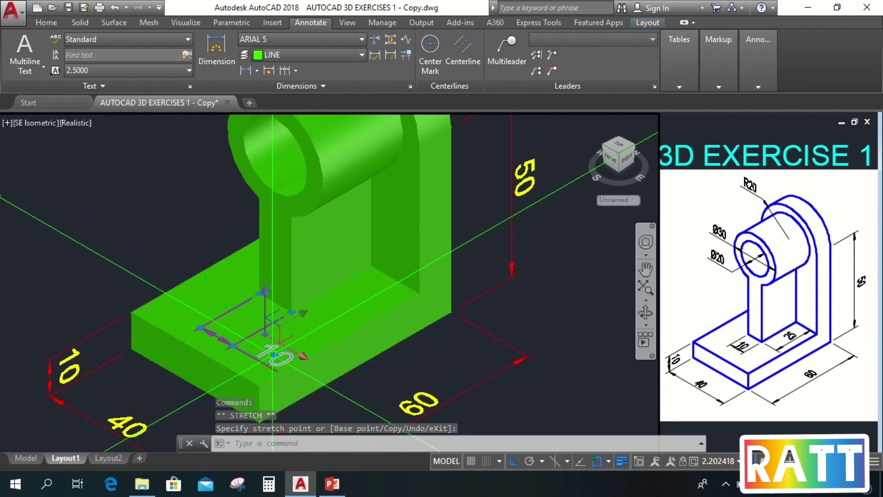
{"action": "scroll", "coordinate": [273, 354], "scroll_direction": "up", "scroll_amount": 3}
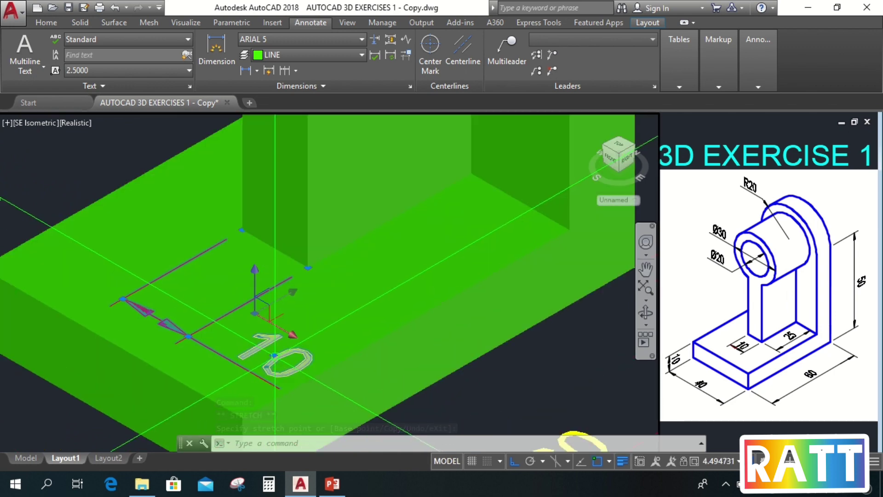
{"action": "left_click", "coordinate": [198, 341]}
{"action": "key", "text": "Escape"}
{"action": "left_click", "coordinate": [270, 359]}
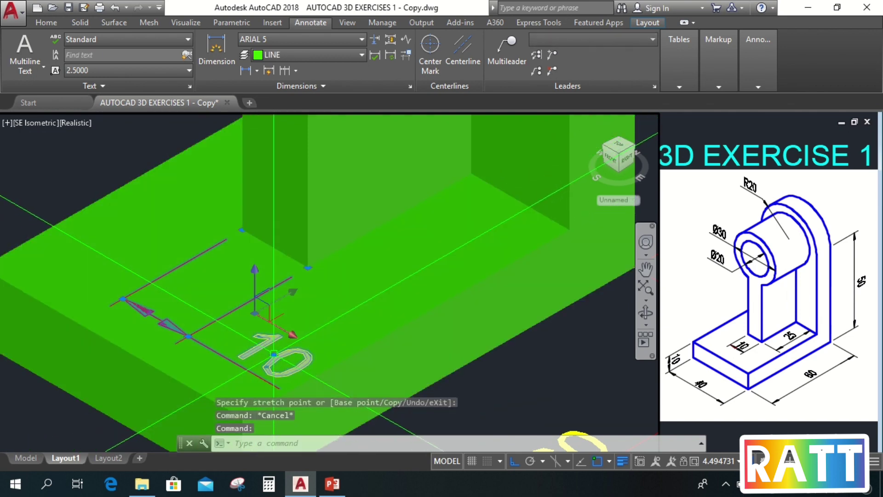
{"action": "key", "text": "Escape"}
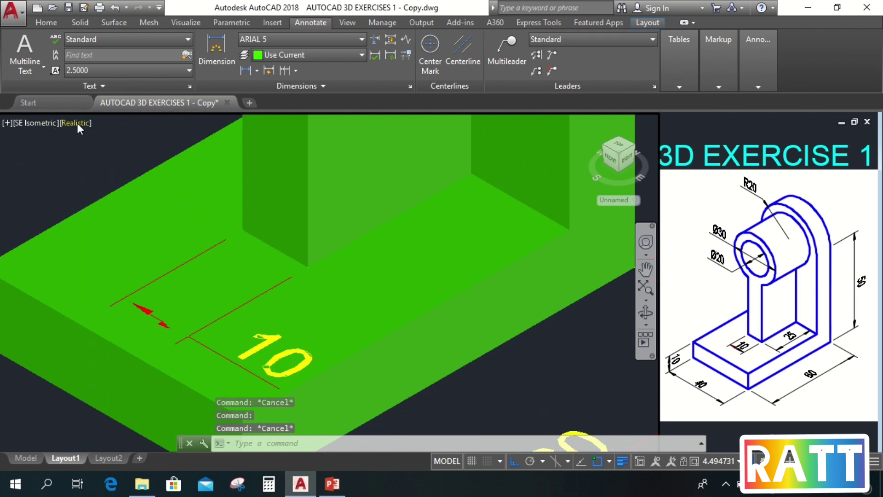
Switch to 2D Wireframe and move the 10 text between its extension lines.
{"action": "left_click", "coordinate": [78, 123]}
{"action": "left_click", "coordinate": [117, 153]}
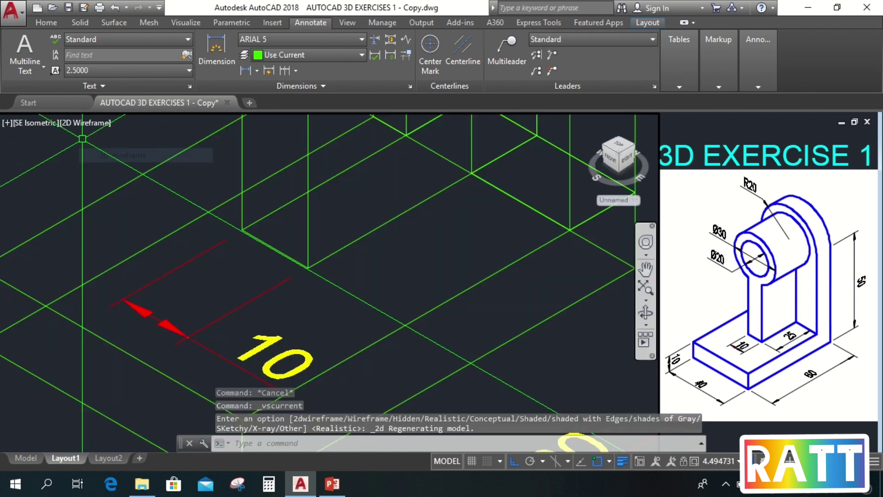
{"action": "left_click", "coordinate": [270, 365]}
{"action": "mouse_move", "coordinate": [273, 358]}
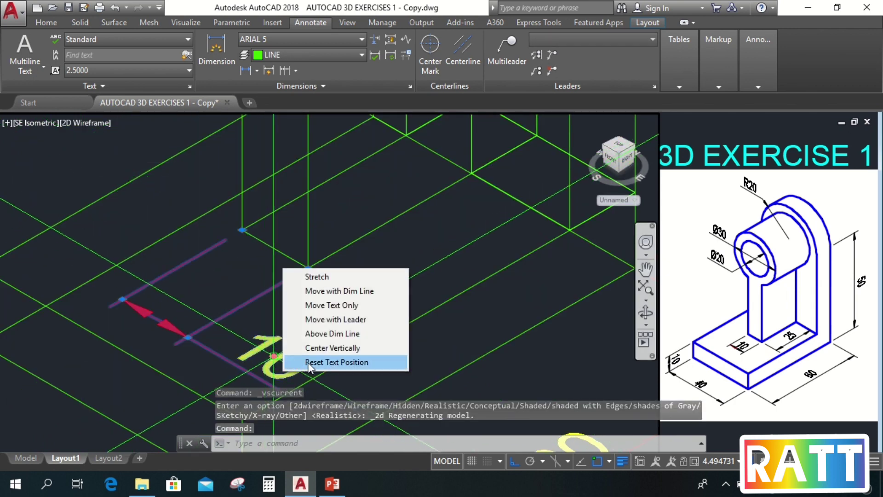
{"action": "left_click", "coordinate": [323, 304]}
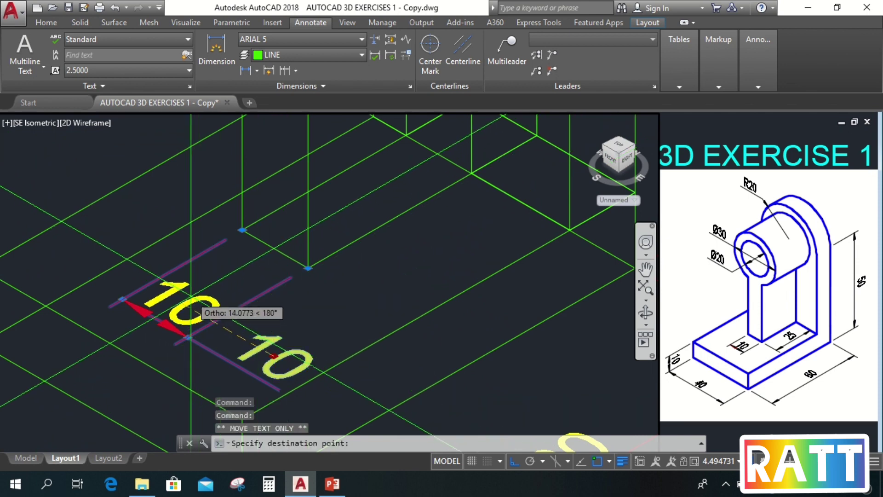
{"action": "left_click", "coordinate": [163, 264]}
{"action": "left_click", "coordinate": [163, 265]}
{"action": "scroll", "coordinate": [186, 295], "scroll_direction": "up", "scroll_amount": 5}
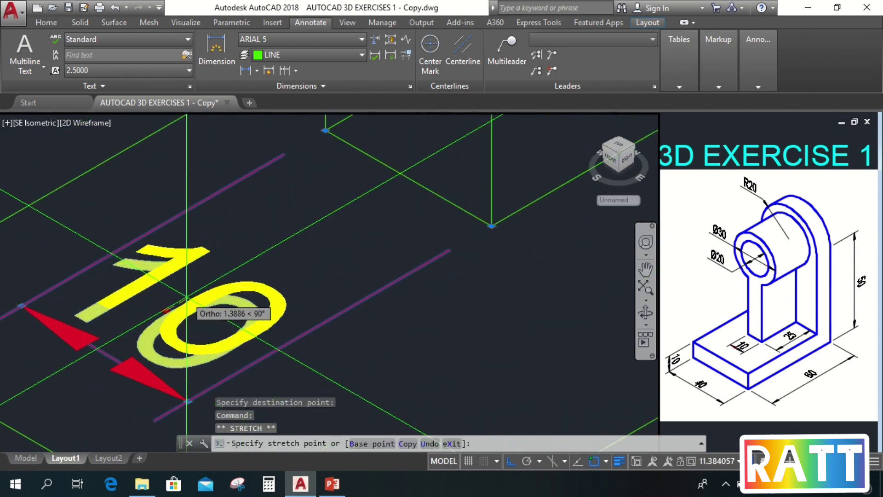
{"action": "key", "text": "Escape"}
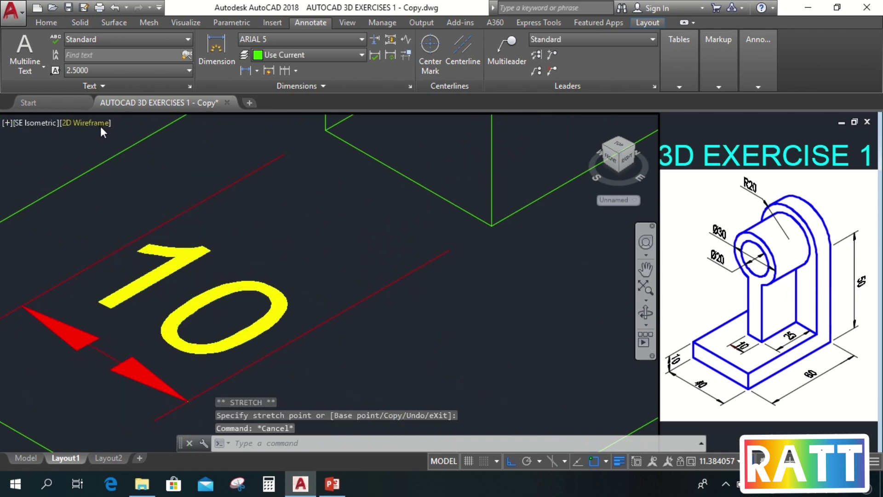
Shade the model in the Realistic visual style.
{"action": "left_click", "coordinate": [94, 122]}
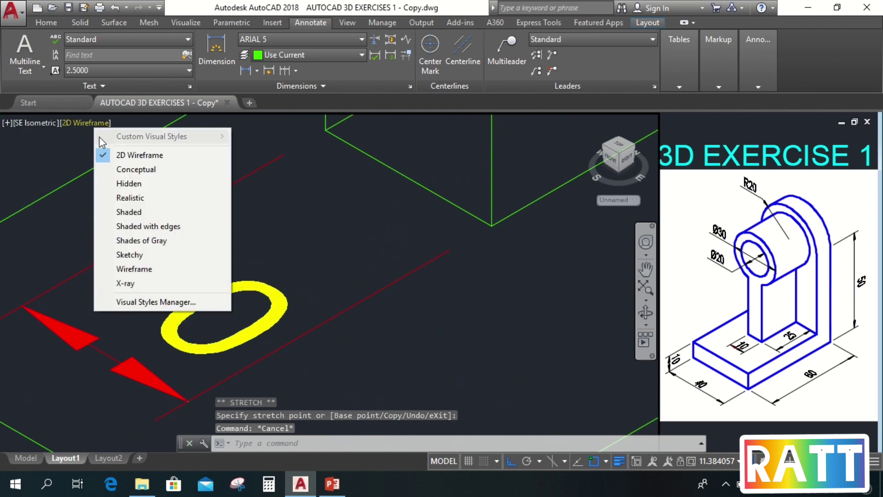
{"action": "left_click", "coordinate": [130, 197]}
{"action": "scroll", "coordinate": [292, 315], "scroll_direction": "down", "scroll_amount": 5}
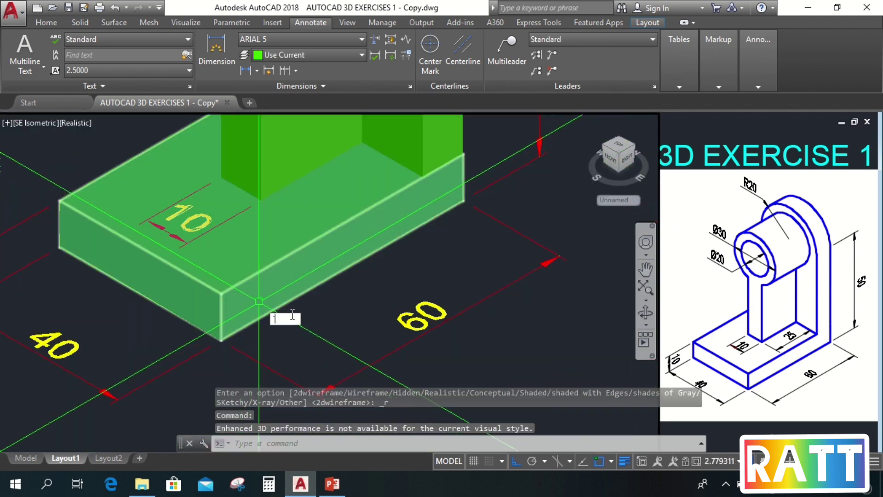
Cancel the stray selection, then define a three-point UCS on the base plate top.
{"action": "left_click", "coordinate": [344, 310]}
{"action": "key", "text": "Escape"}
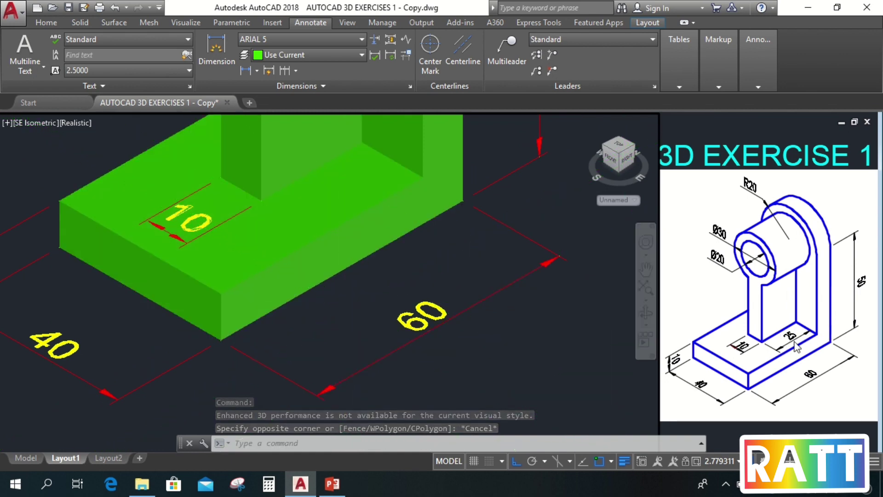
{"action": "left_click", "coordinate": [45, 23]}
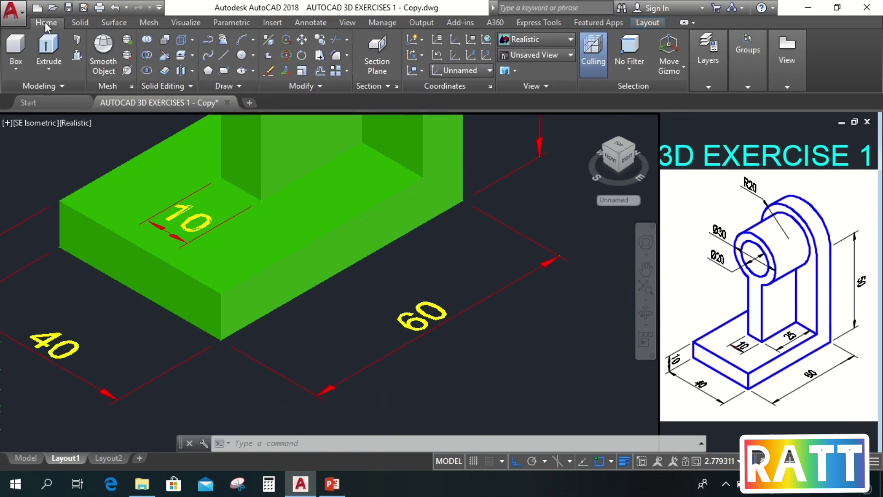
{"action": "left_click", "coordinate": [487, 56]}
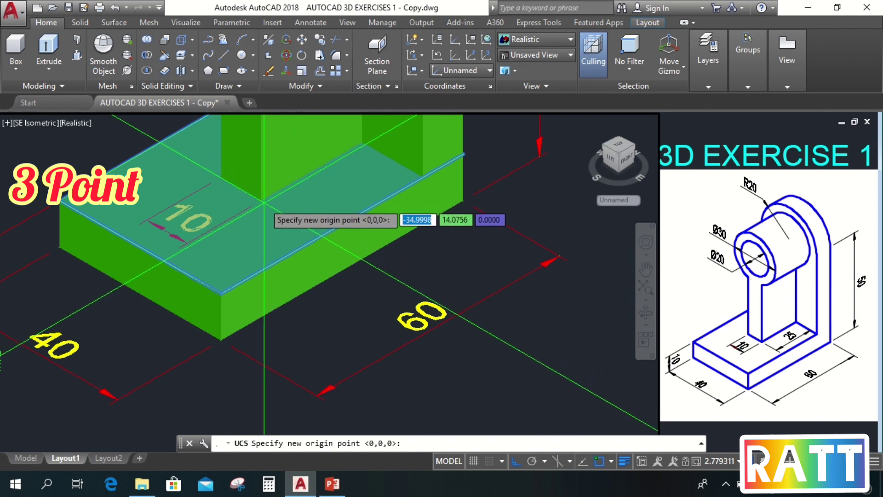
{"action": "left_click", "coordinate": [260, 200]}
{"action": "scroll", "coordinate": [294, 193], "scroll_direction": "down", "scroll_amount": 4}
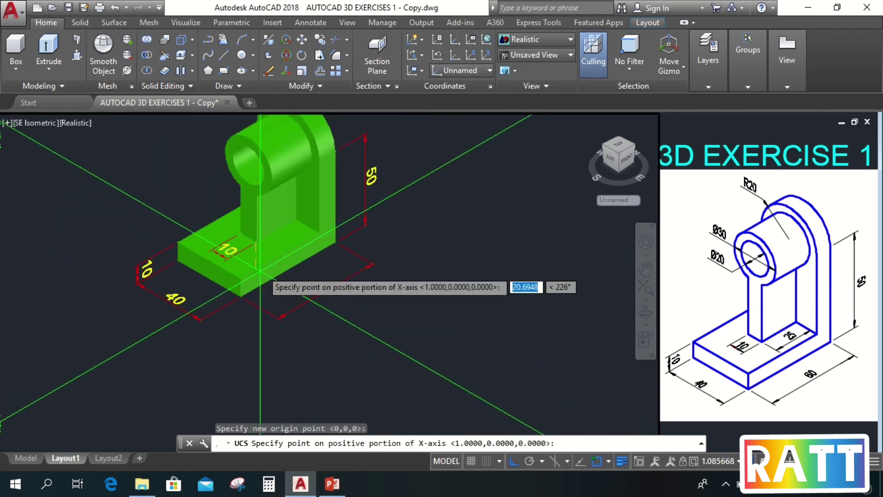
{"action": "left_click", "coordinate": [435, 166]}
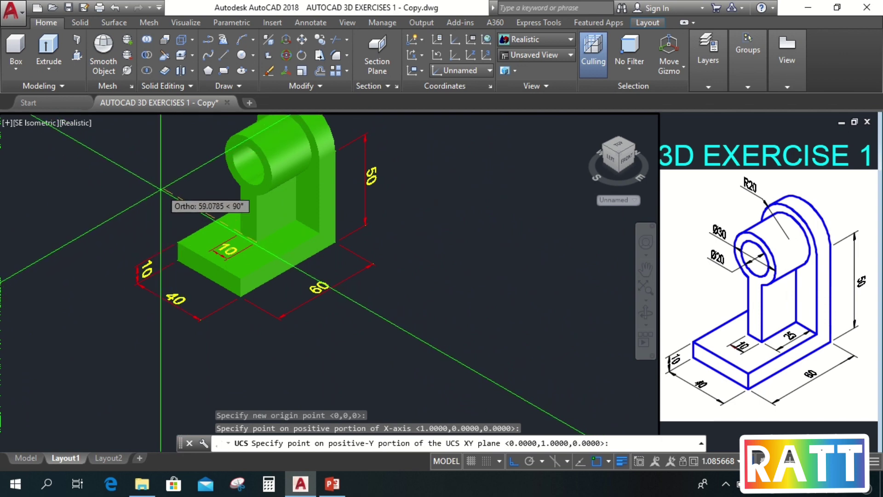
{"action": "left_click", "coordinate": [174, 183]}
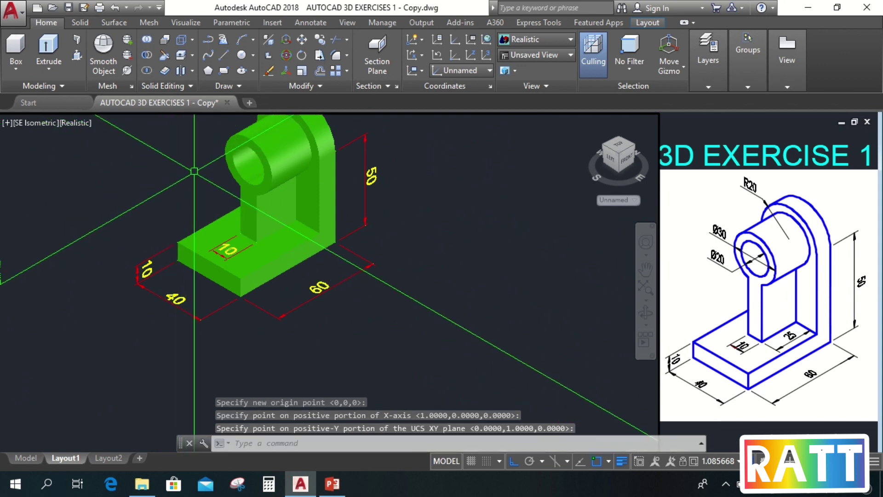
{"action": "scroll", "coordinate": [195, 171], "scroll_direction": "up", "scroll_amount": 2}
Add a 25-unit linear dimension across the base plate's top face, from its edge to the upright's corner.
{"action": "left_click", "coordinate": [314, 23]}
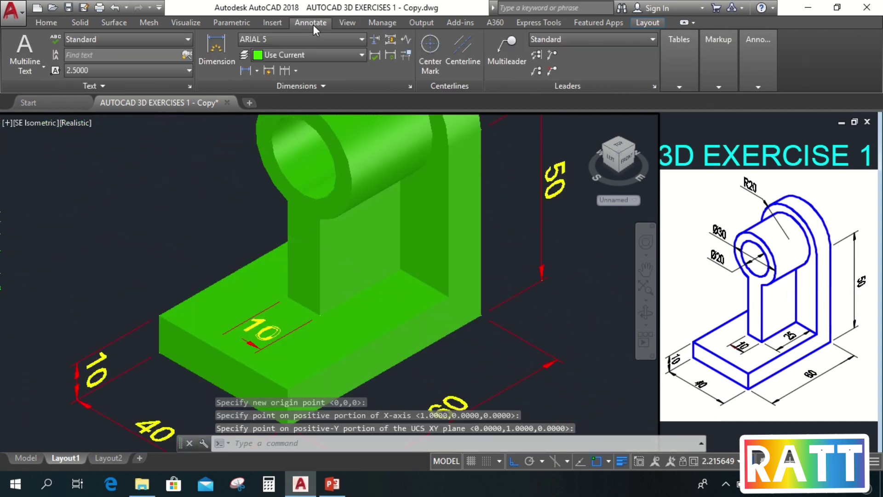
{"action": "left_click", "coordinate": [245, 69]}
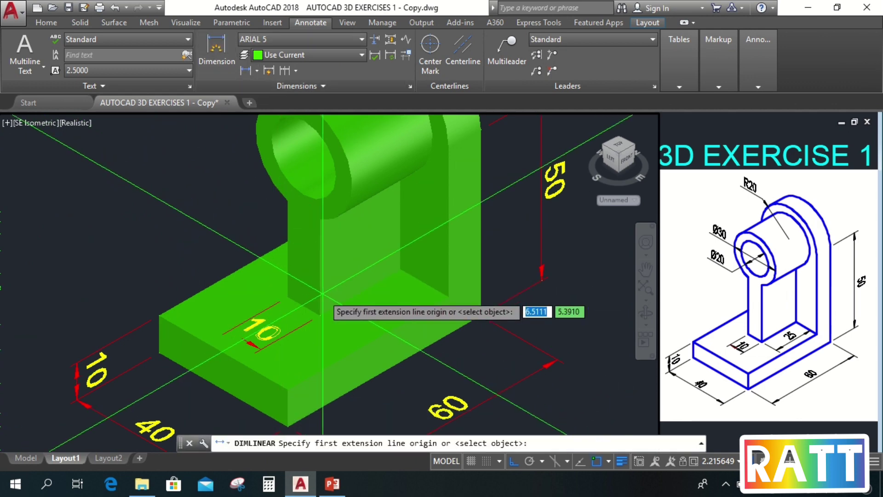
{"action": "left_click", "coordinate": [318, 315]}
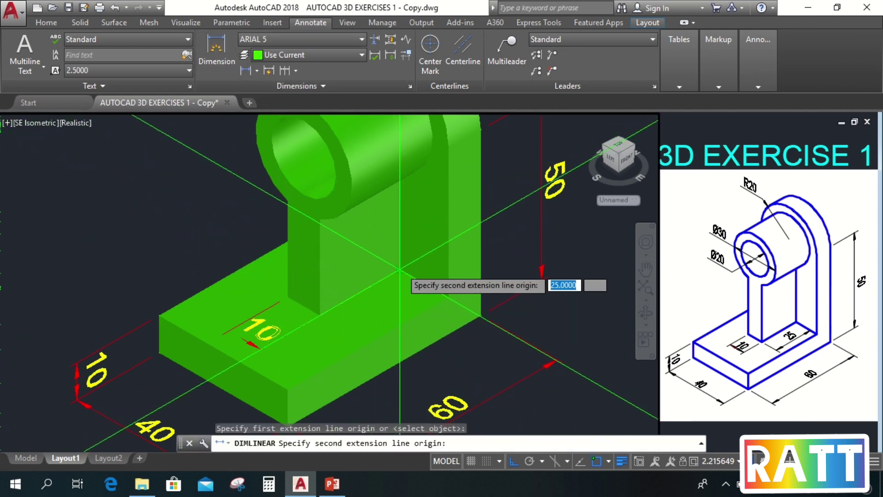
{"action": "left_click", "coordinate": [400, 269]}
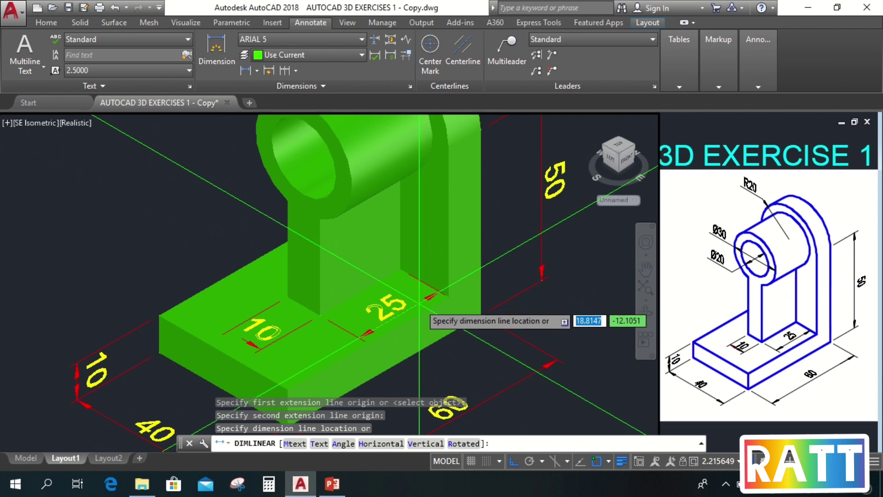
{"action": "left_click", "coordinate": [383, 322]}
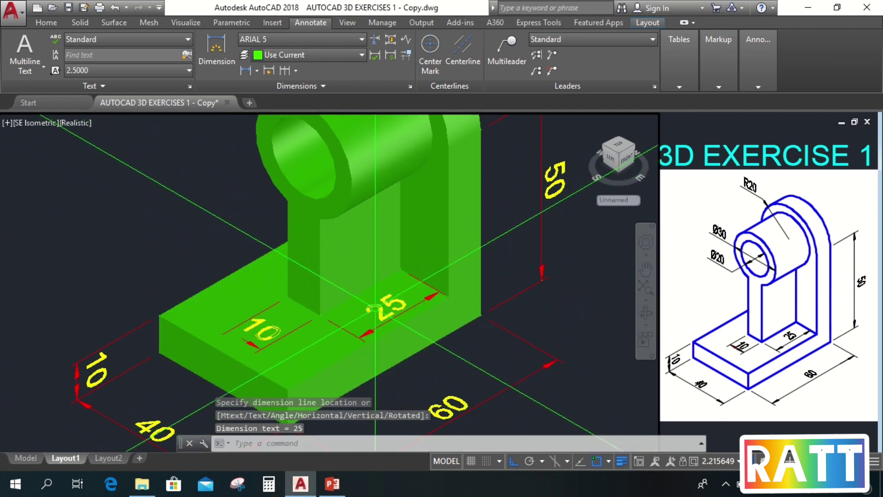
{"action": "scroll", "coordinate": [383, 317], "scroll_direction": "down", "scroll_amount": 3}
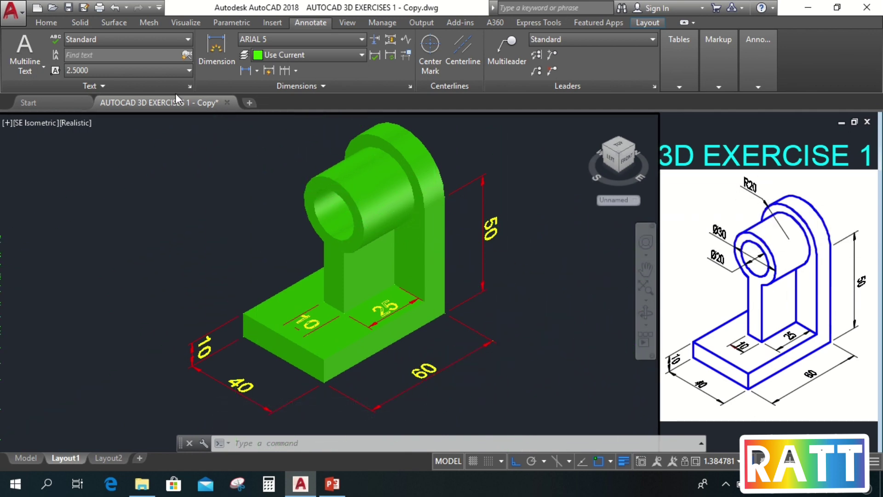
{"action": "left_click", "coordinate": [46, 22]}
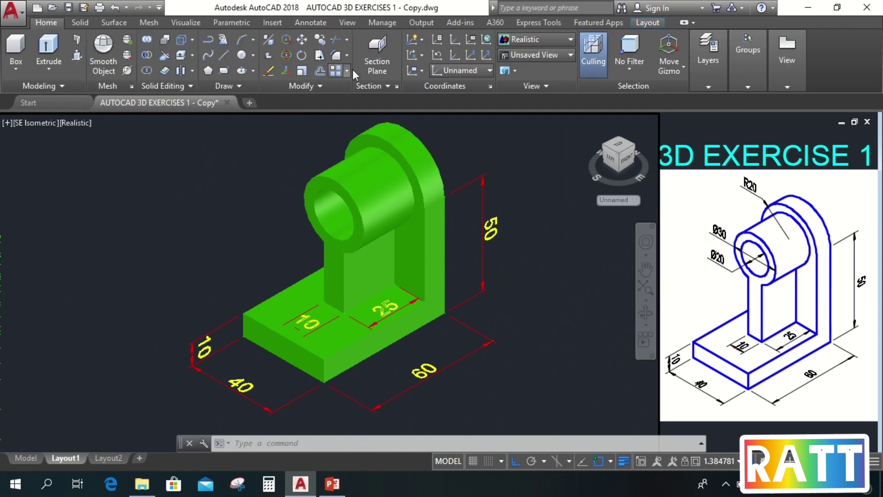
Create a three-point UCS with its origin snapped to the arched top's arc centre.
{"action": "left_click", "coordinate": [484, 55]}
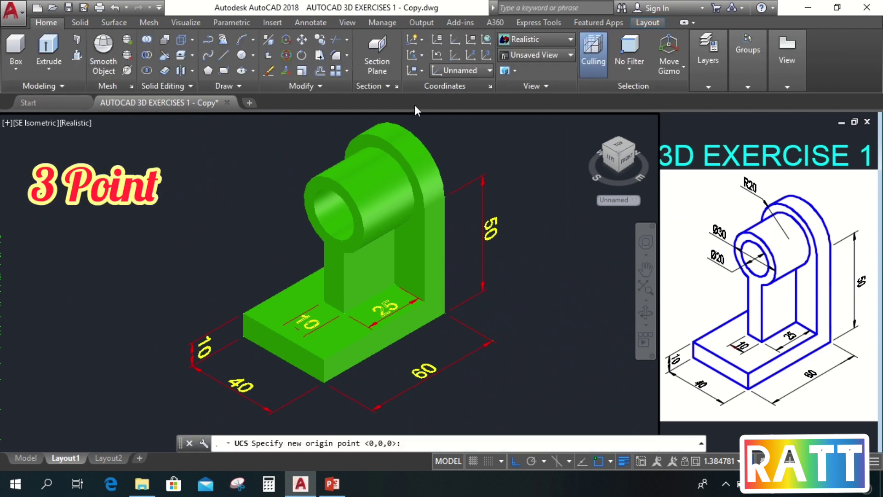
{"action": "right_click", "coordinate": [383, 163], "text": "shift"}
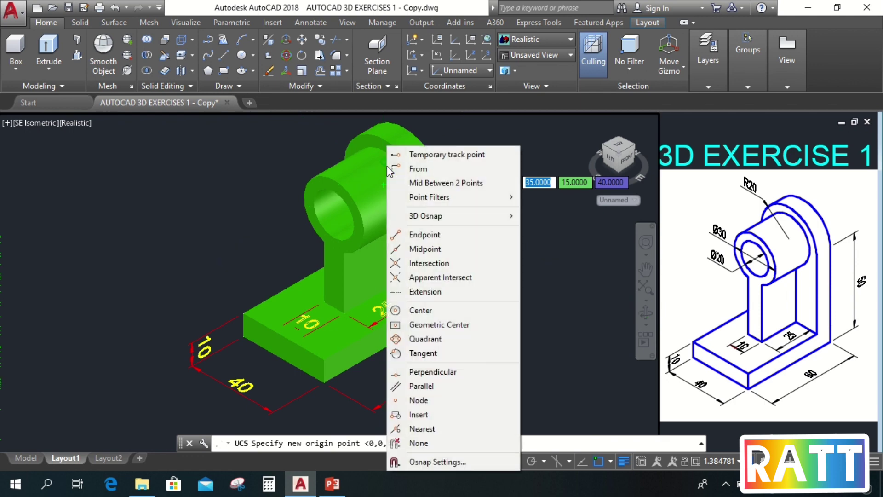
{"action": "left_click", "coordinate": [421, 310]}
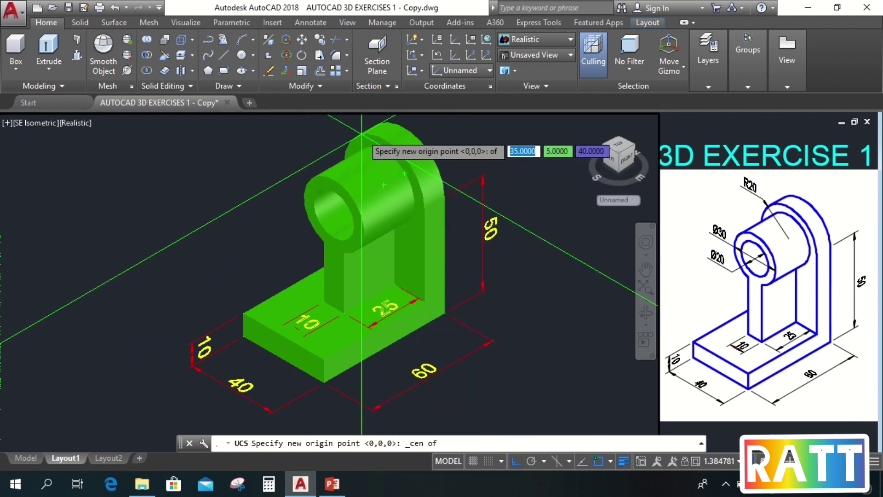
{"action": "left_click", "coordinate": [435, 157]}
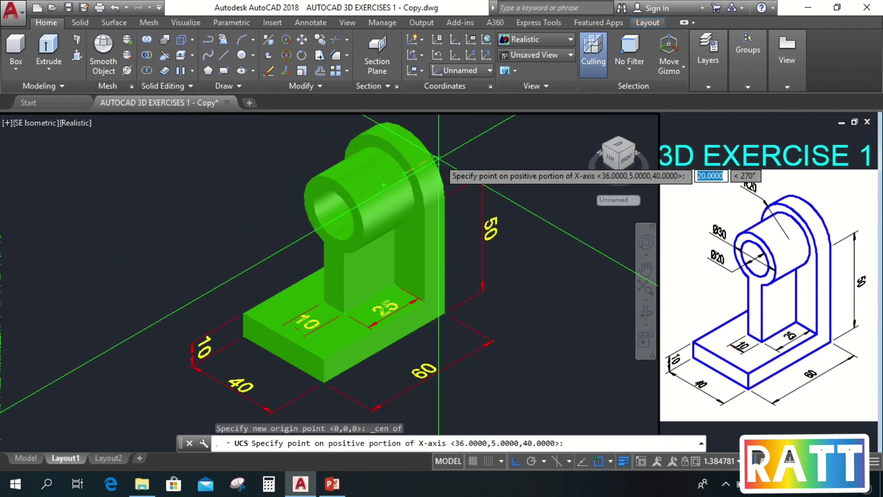
{"action": "left_click", "coordinate": [538, 244]}
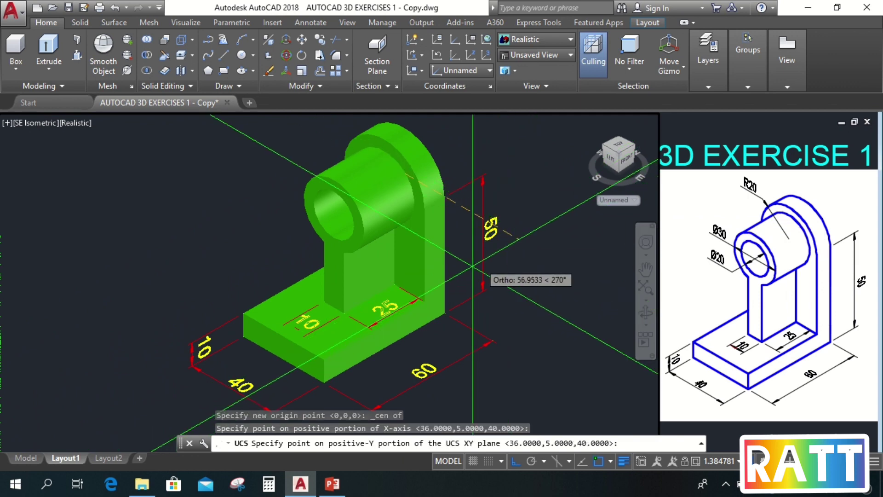
{"action": "scroll", "coordinate": [405, 285], "scroll_direction": "down", "scroll_amount": 4}
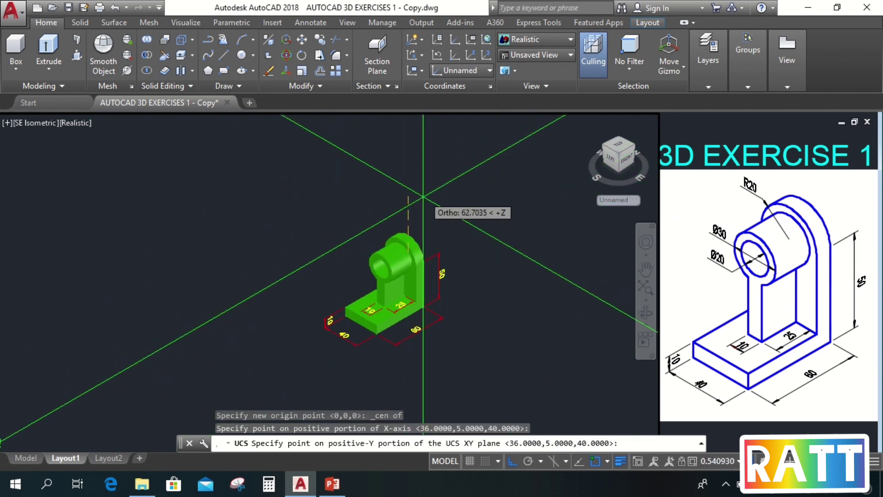
{"action": "key", "text": "Return"}
{"action": "scroll", "coordinate": [406, 262], "scroll_direction": "up", "scroll_amount": 5}
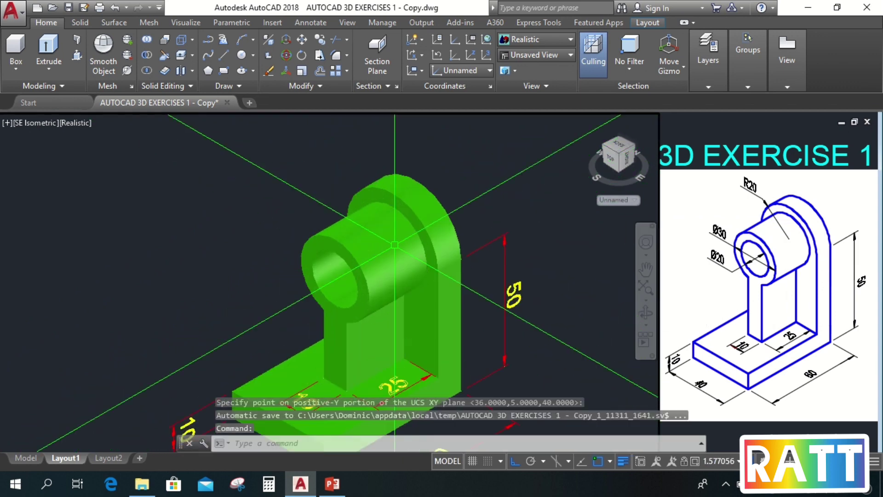
{"action": "left_click", "coordinate": [311, 23]}
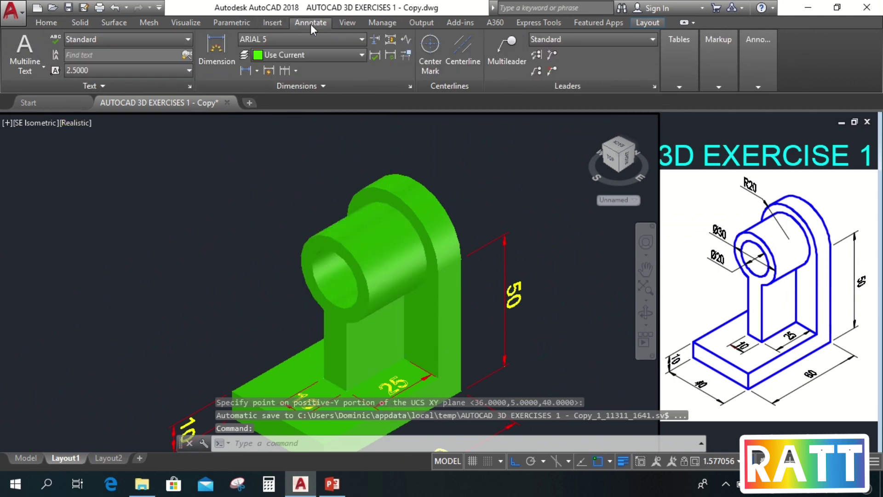
Label the upright's arched top with an R20 radius dimension placed above the arch.
{"action": "left_click", "coordinate": [256, 70]}
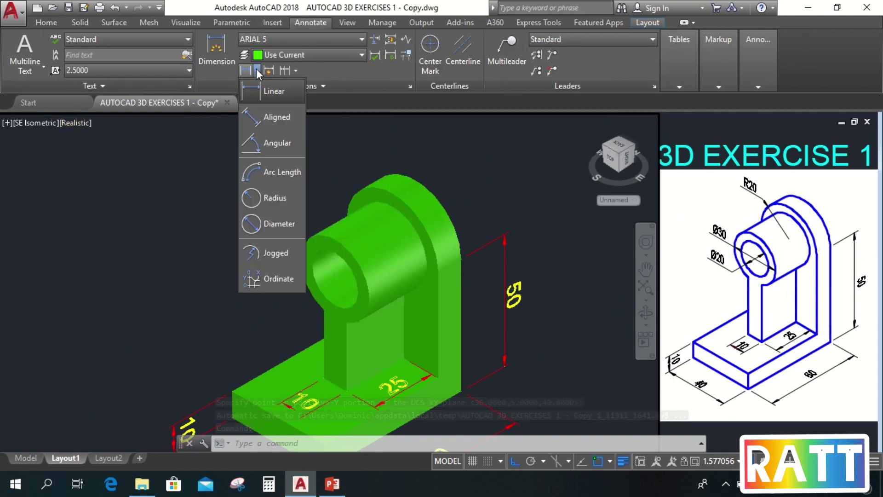
{"action": "left_click", "coordinate": [269, 192]}
{"action": "left_click", "coordinate": [361, 193]}
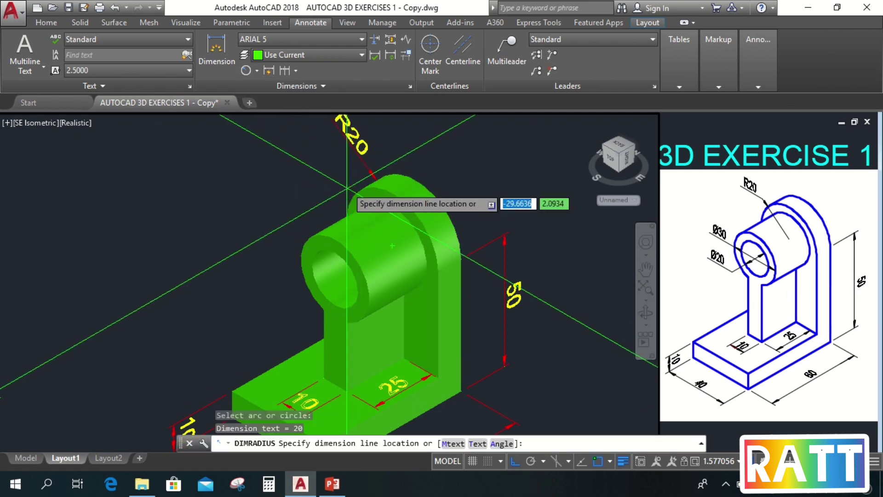
{"action": "left_click", "coordinate": [319, 189]}
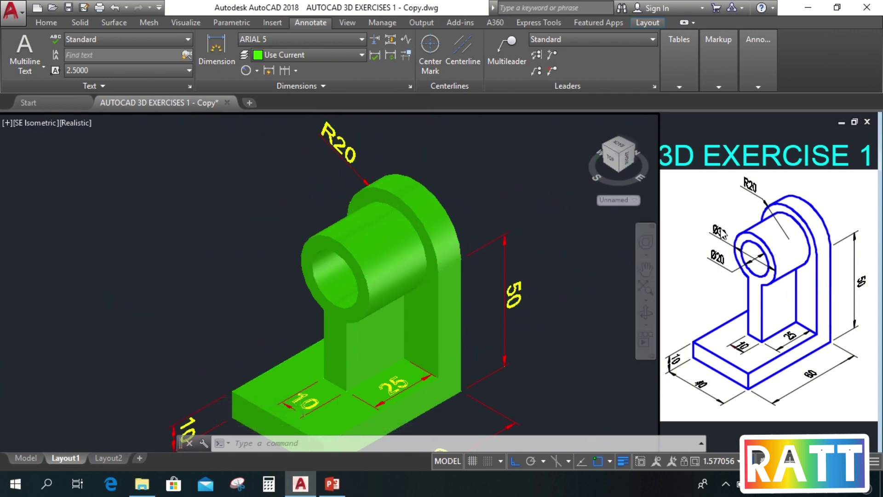
Define a three-point UCS with its origin at the boss centre, aligned to its end face.
{"action": "left_click", "coordinate": [46, 23]}
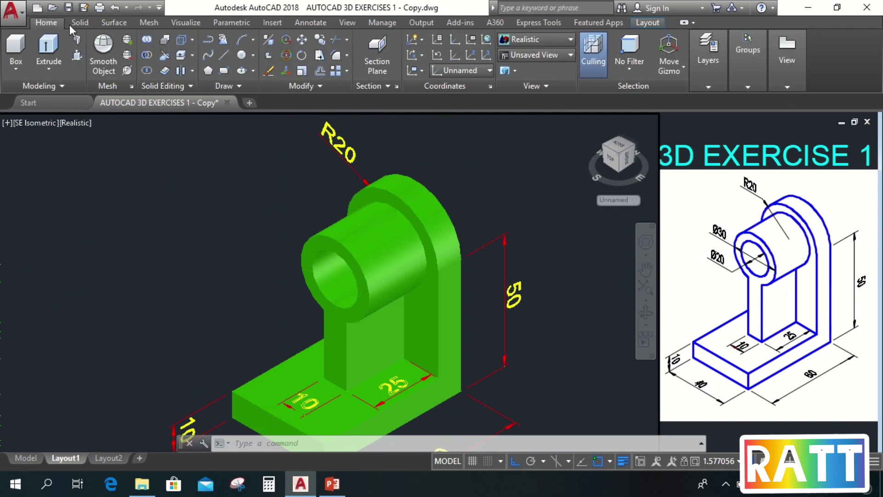
{"action": "left_click", "coordinate": [486, 55]}
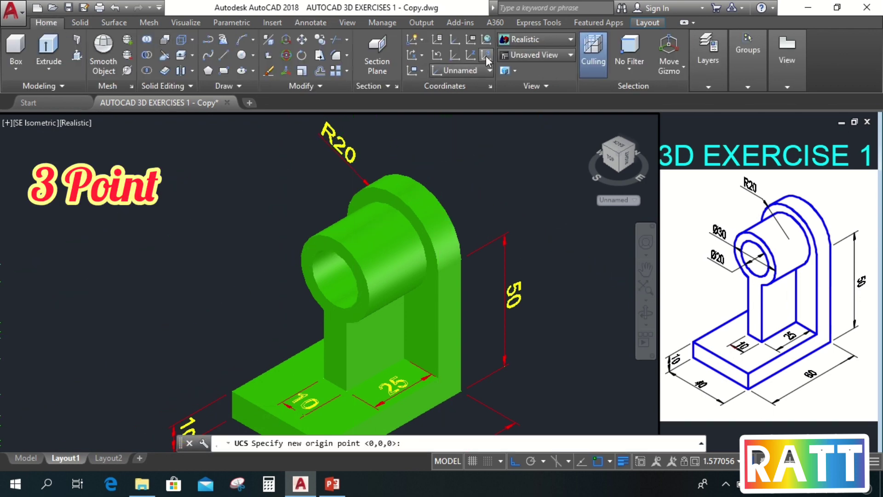
{"action": "right_click", "coordinate": [302, 205], "text": "shift"}
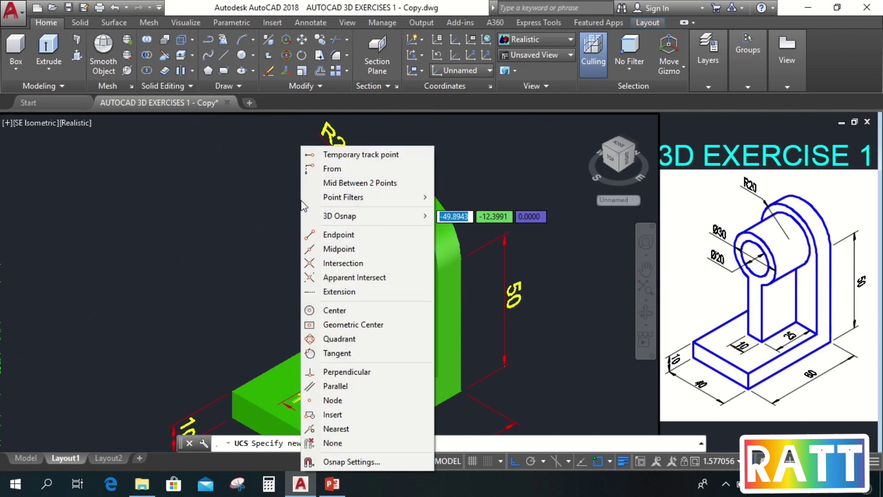
{"action": "left_click", "coordinate": [333, 311]}
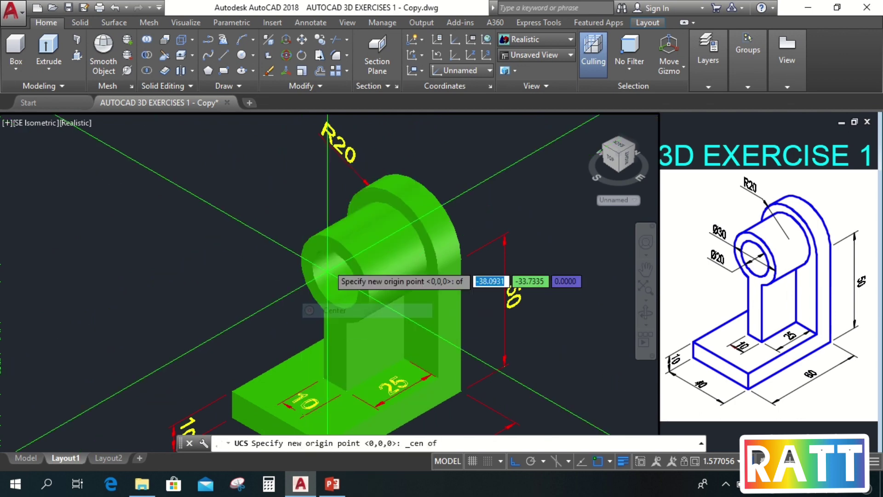
{"action": "left_click", "coordinate": [334, 241]}
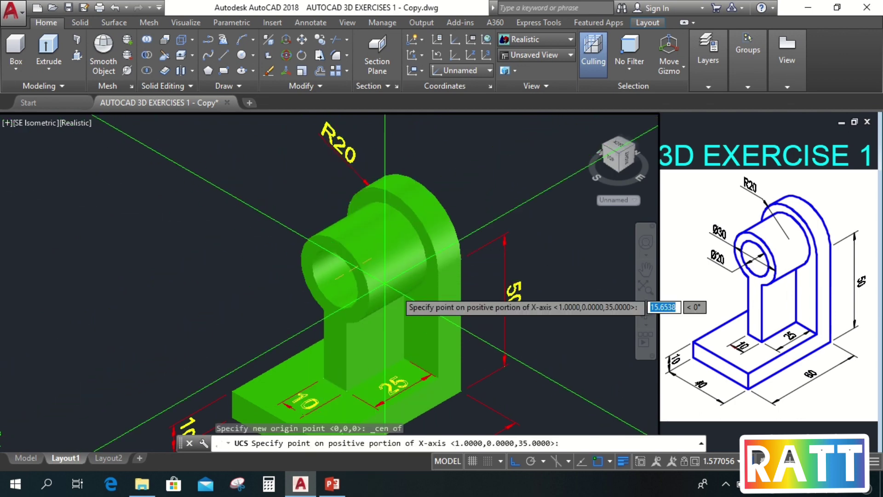
{"action": "left_click", "coordinate": [523, 289]}
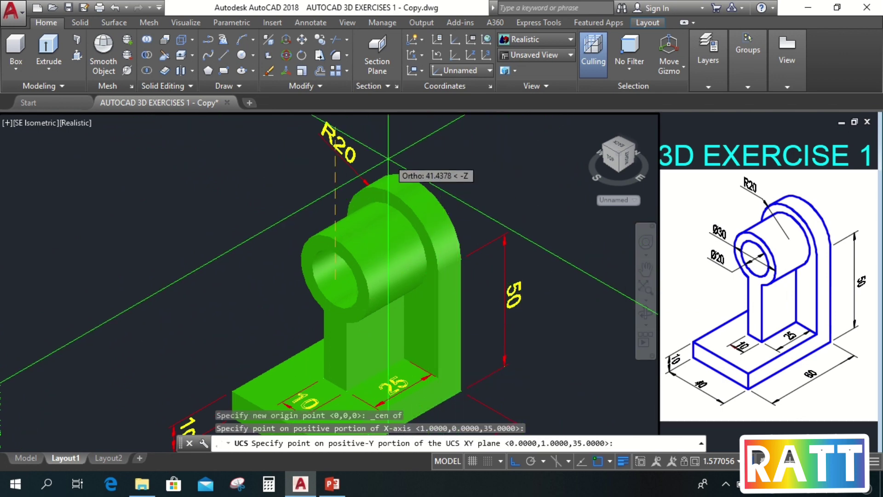
{"action": "left_click", "coordinate": [373, 146]}
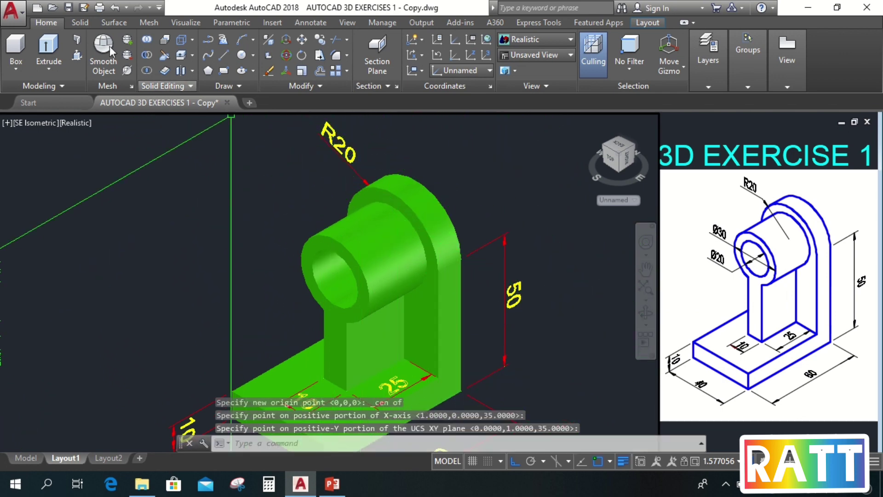
Dimension the boss's outer circle as Ø30, erasing a stray R15 radius dimension first.
{"action": "left_click", "coordinate": [305, 23]}
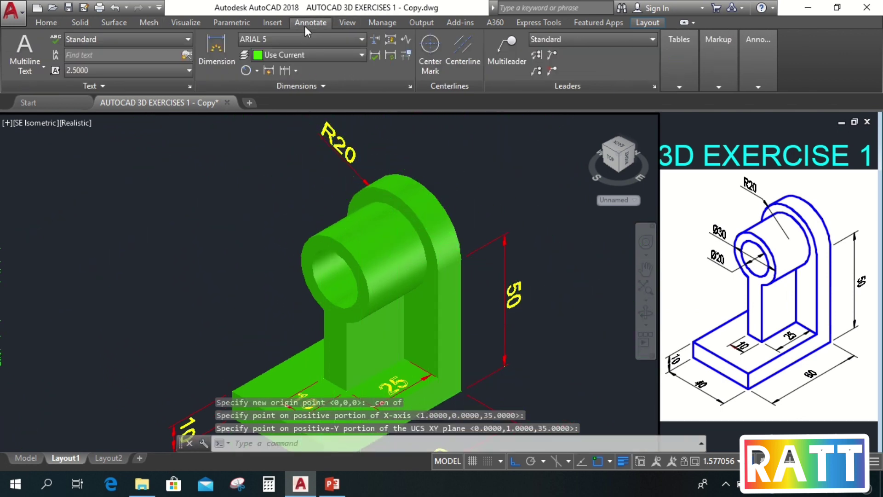
{"action": "left_click", "coordinate": [243, 71]}
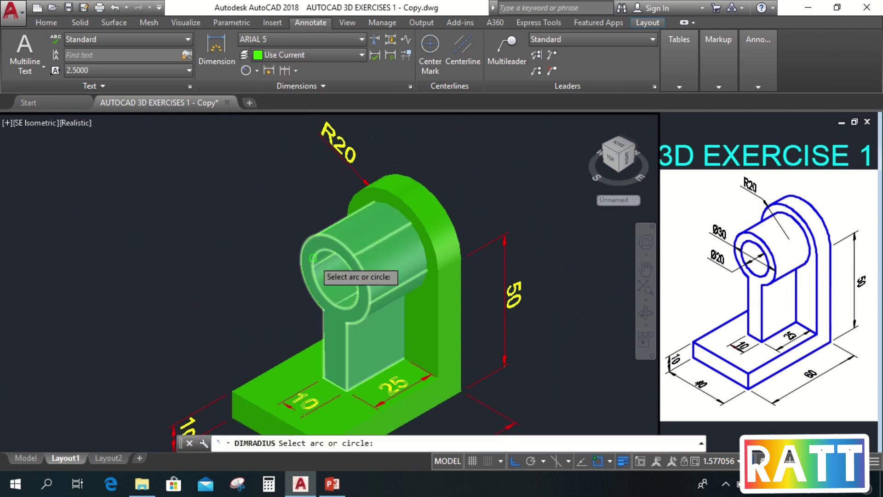
{"action": "left_click", "coordinate": [308, 236]}
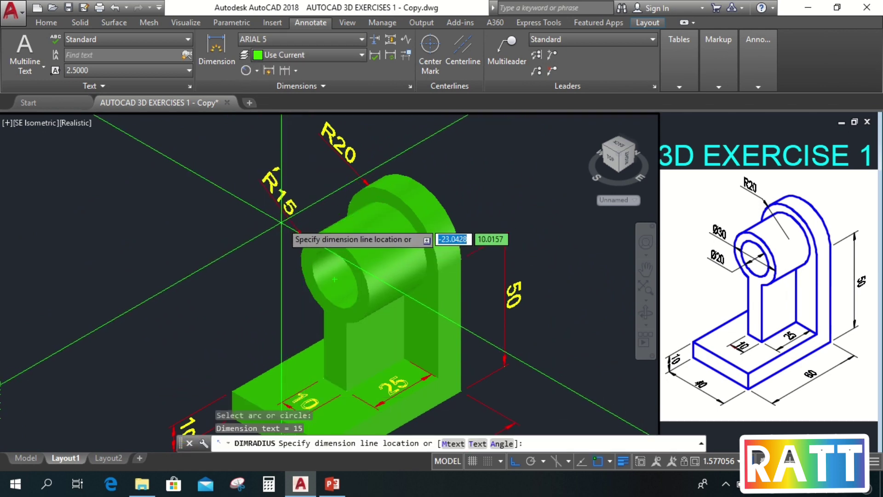
{"action": "left_click", "coordinate": [281, 225]}
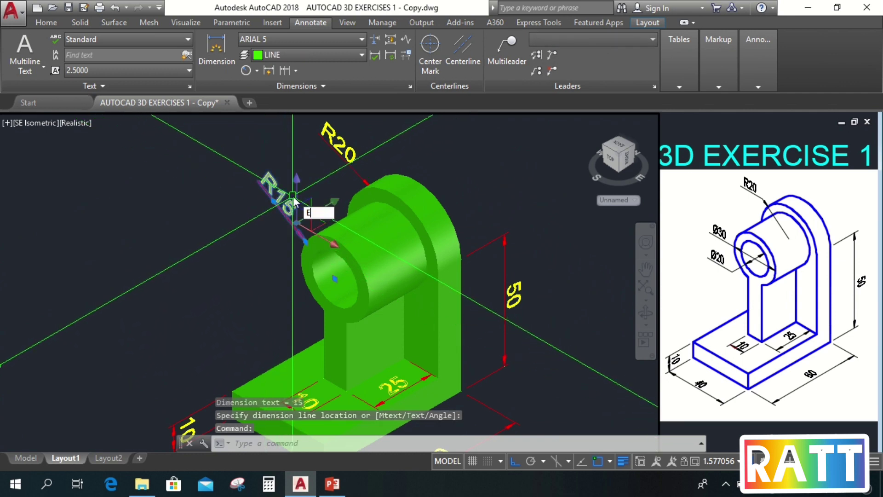
{"action": "type", "text": "e"}
{"action": "key", "text": "Return"}
{"action": "left_click", "coordinate": [256, 71]}
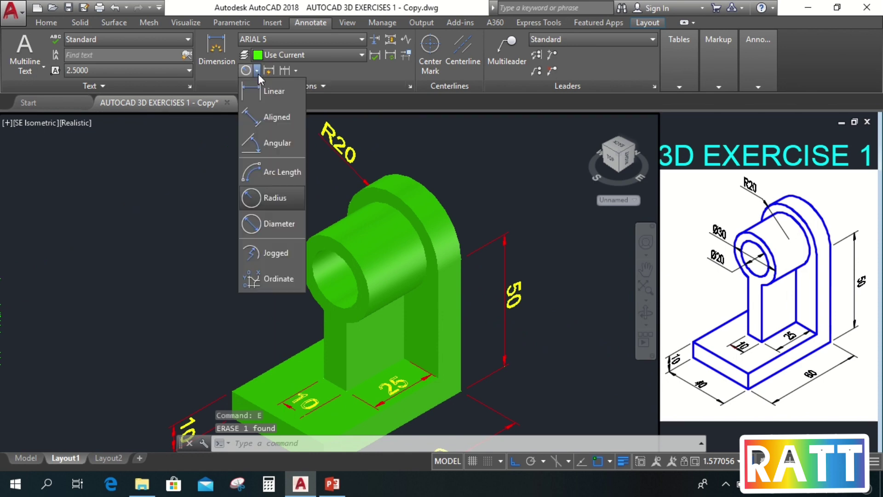
{"action": "left_click", "coordinate": [263, 223]}
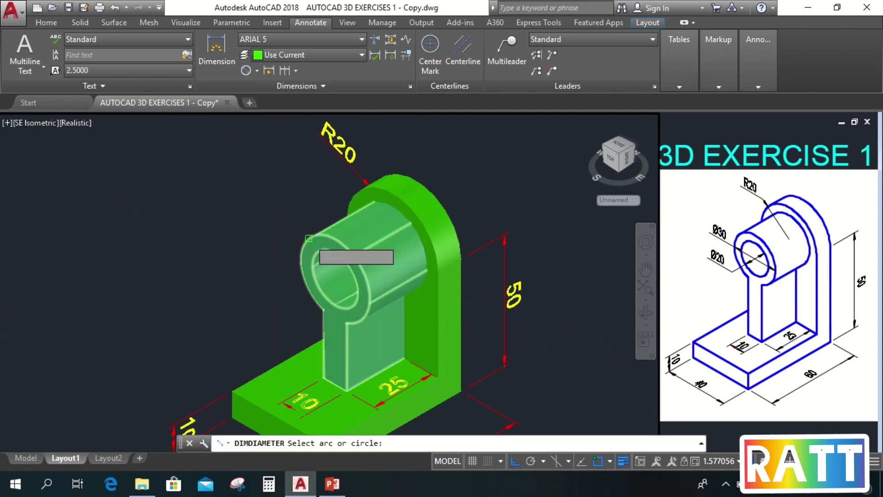
{"action": "left_click", "coordinate": [301, 242]}
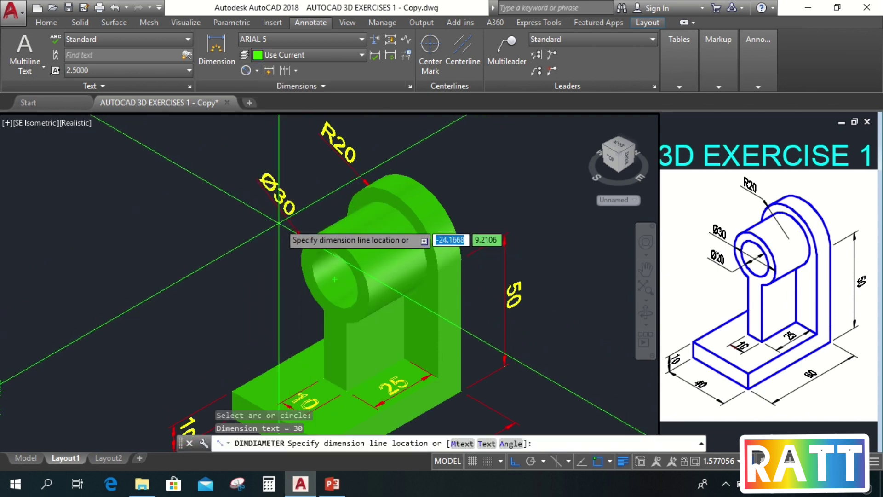
{"action": "left_click", "coordinate": [252, 216]}
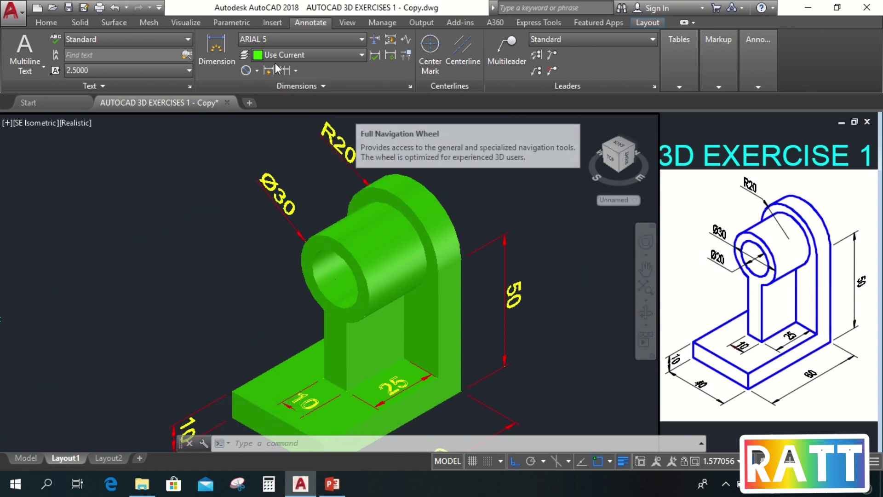
Define a three-point UCS on the boss face for the bore dimension.
{"action": "left_click", "coordinate": [44, 22]}
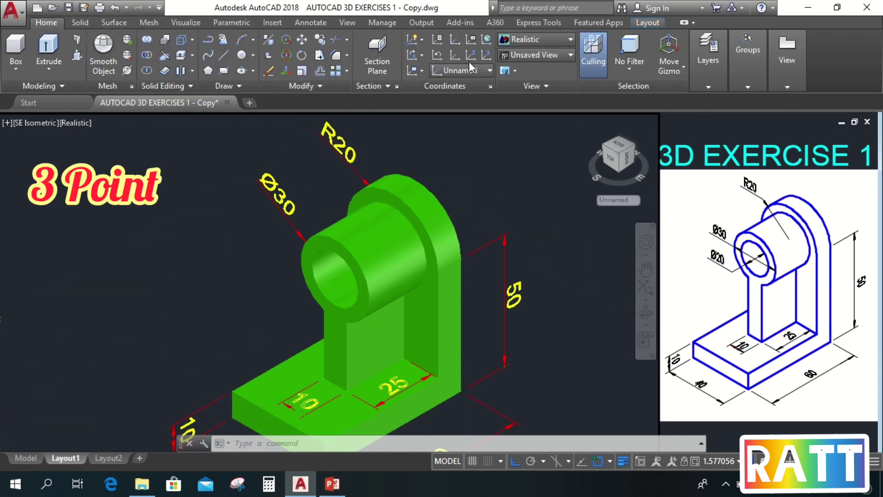
{"action": "left_click", "coordinate": [484, 53]}
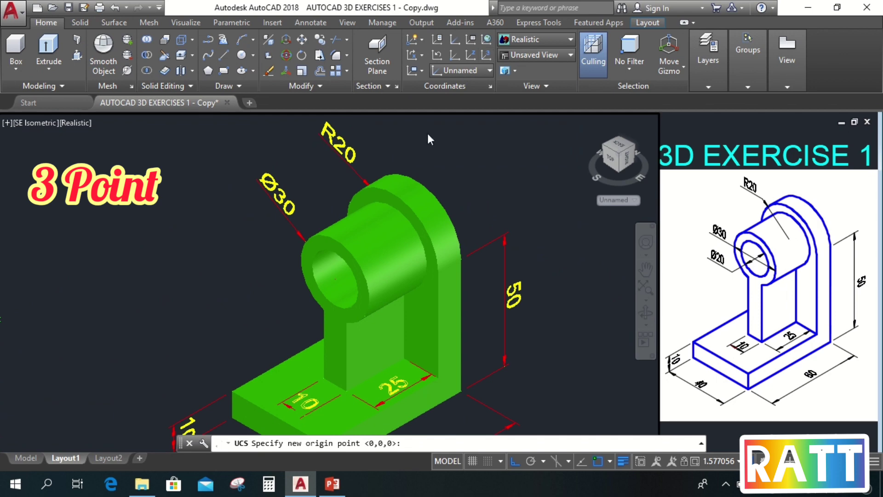
{"action": "left_click", "coordinate": [334, 278]}
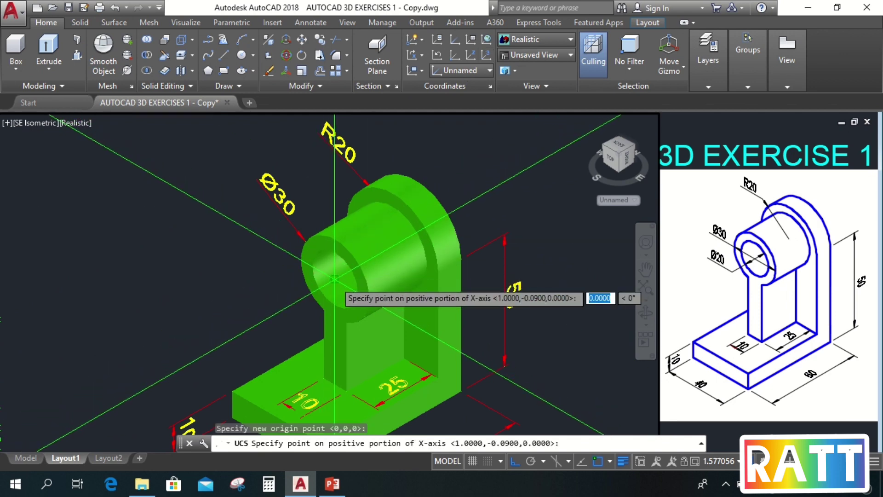
{"action": "left_click", "coordinate": [567, 351]}
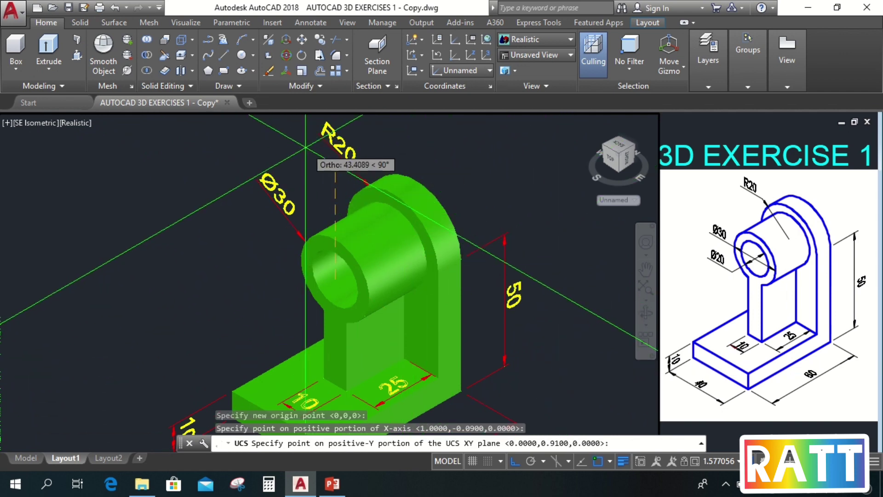
{"action": "left_click", "coordinate": [296, 151]}
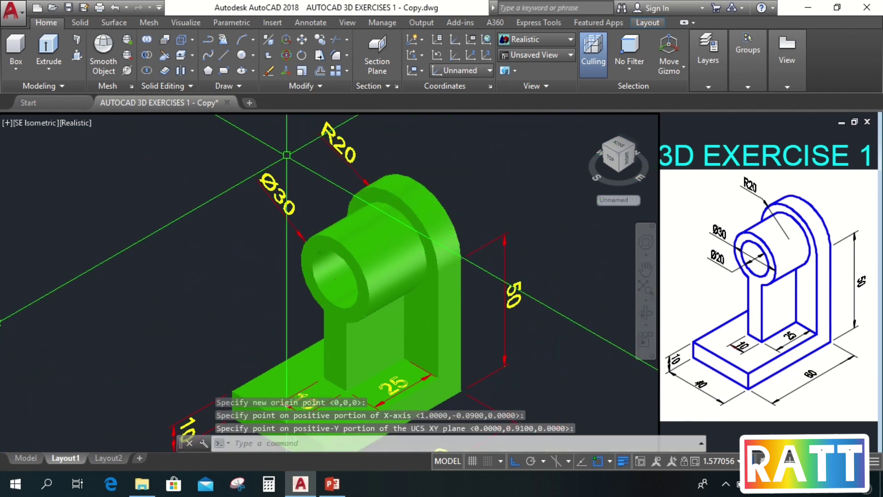
Add a Ø20 diameter dimension to the inner bore and pan to show the whole part.
{"action": "left_click", "coordinate": [311, 23]}
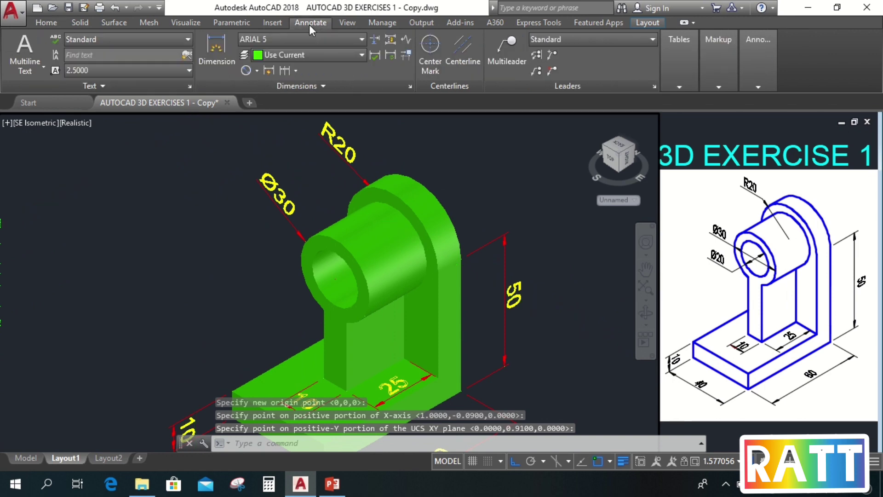
{"action": "left_click", "coordinate": [247, 70]}
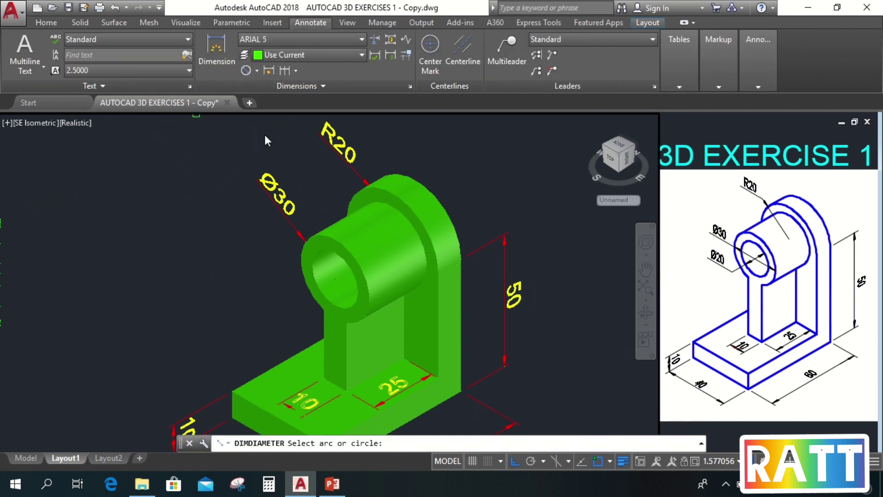
{"action": "left_click", "coordinate": [318, 253]}
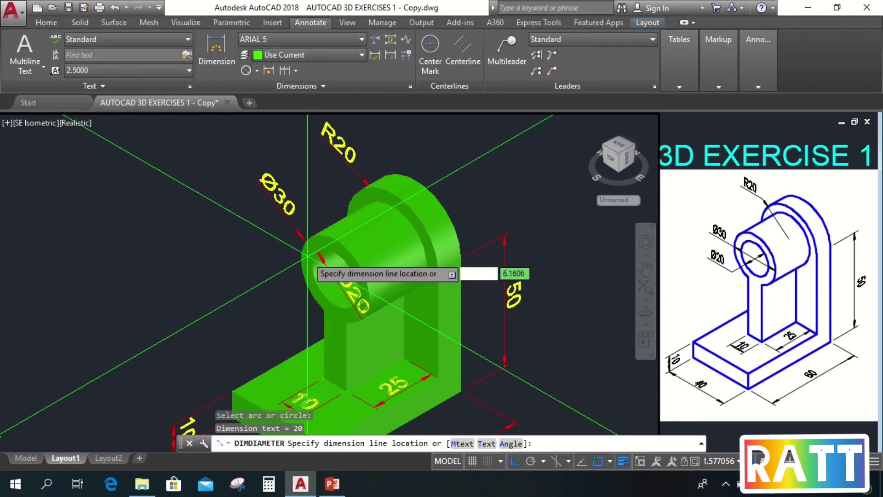
{"action": "left_click", "coordinate": [258, 280]}
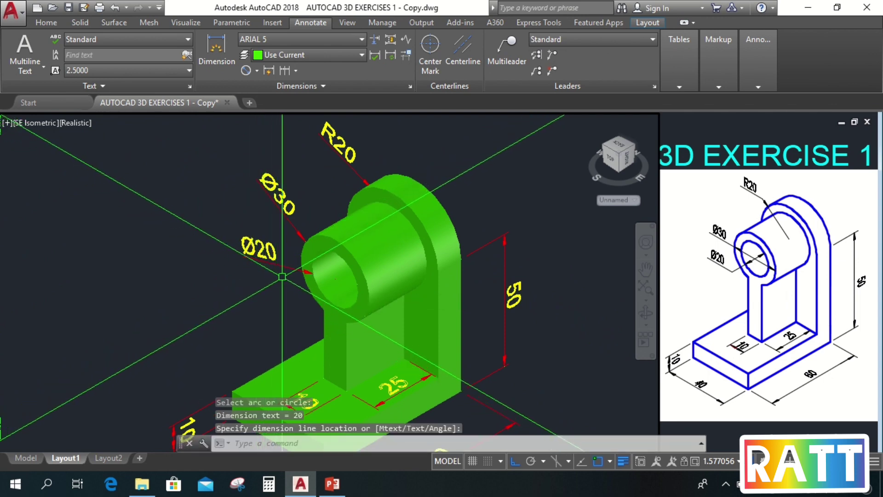
{"action": "scroll", "coordinate": [326, 255], "scroll_direction": "down", "scroll_amount": 2}
{"action": "middle_click_drag", "start_coordinate": [465, 299], "coordinate": [475, 266]}
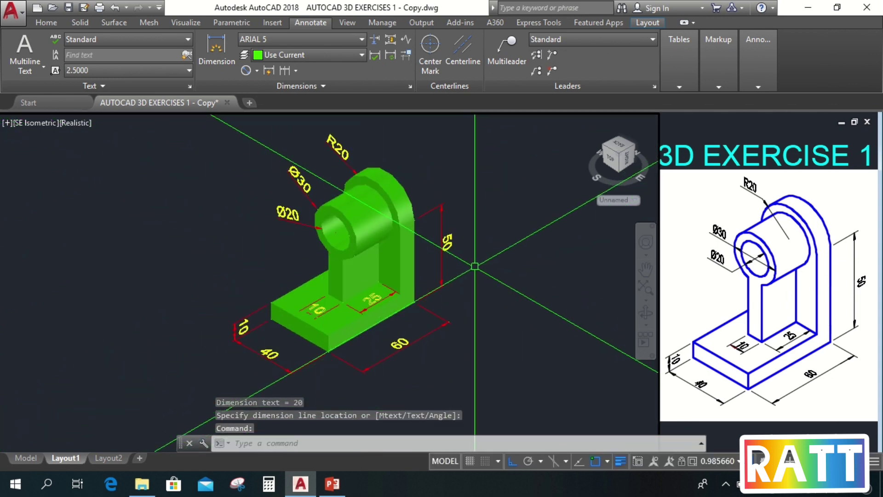